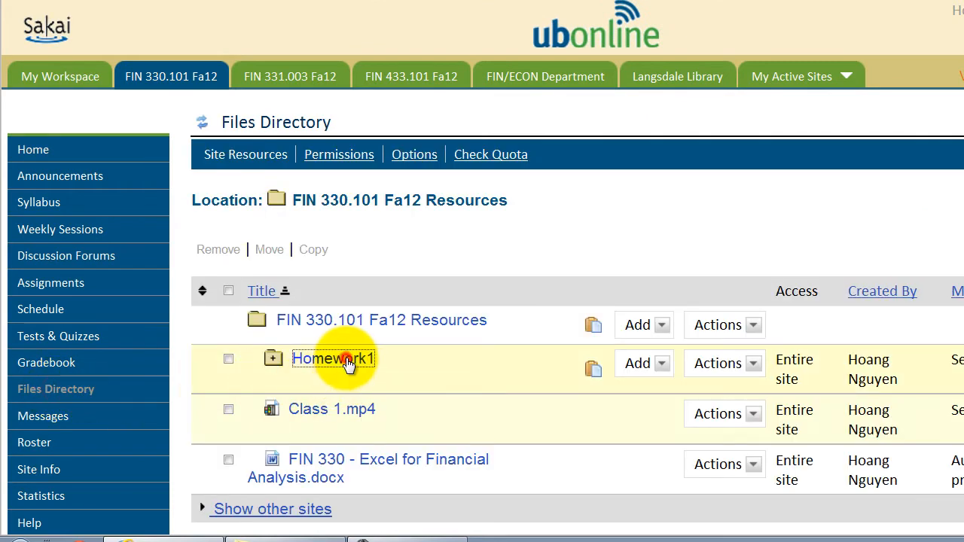
Step: Download Homework Assignemt 1_data.xlsx from the Homework1 folder, saving it in the FIN330 documents folder
click(348, 363)
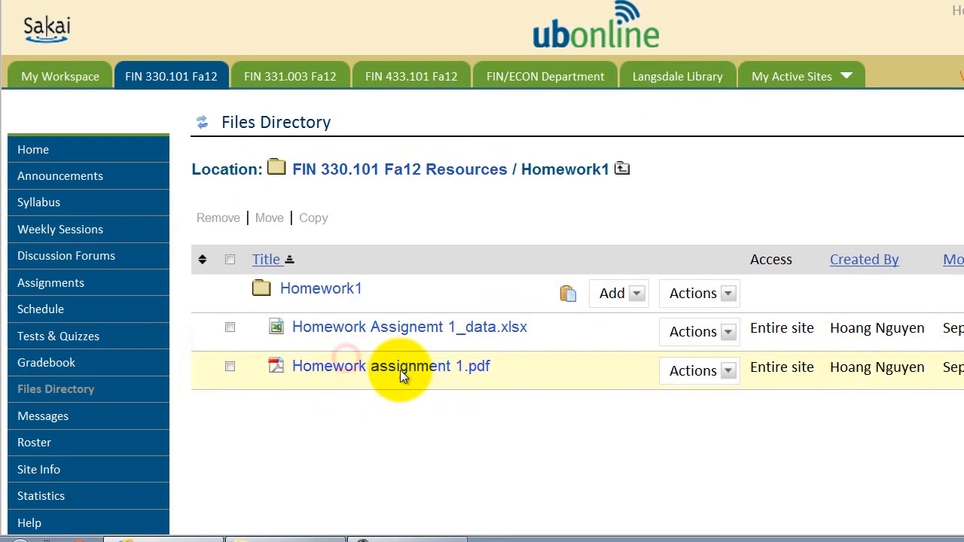
click(445, 331)
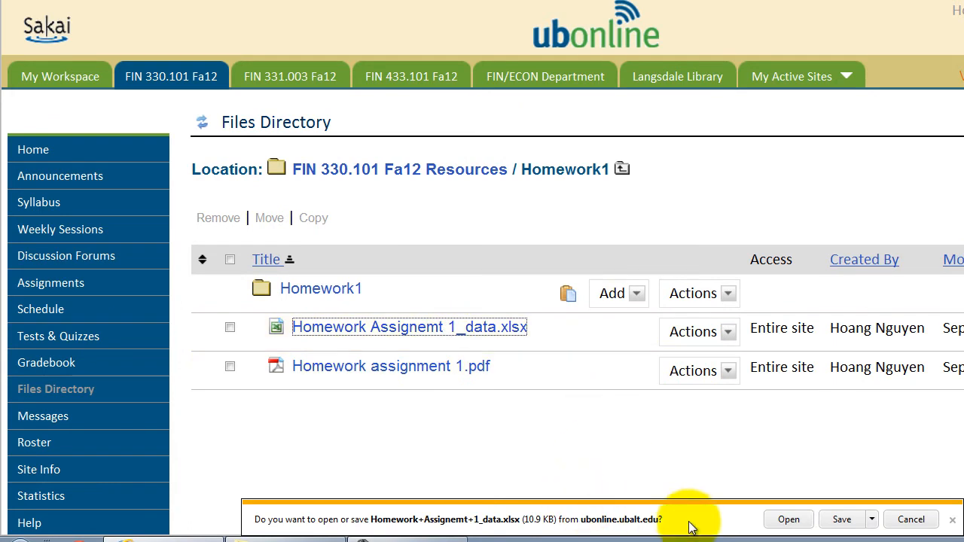
click(871, 520)
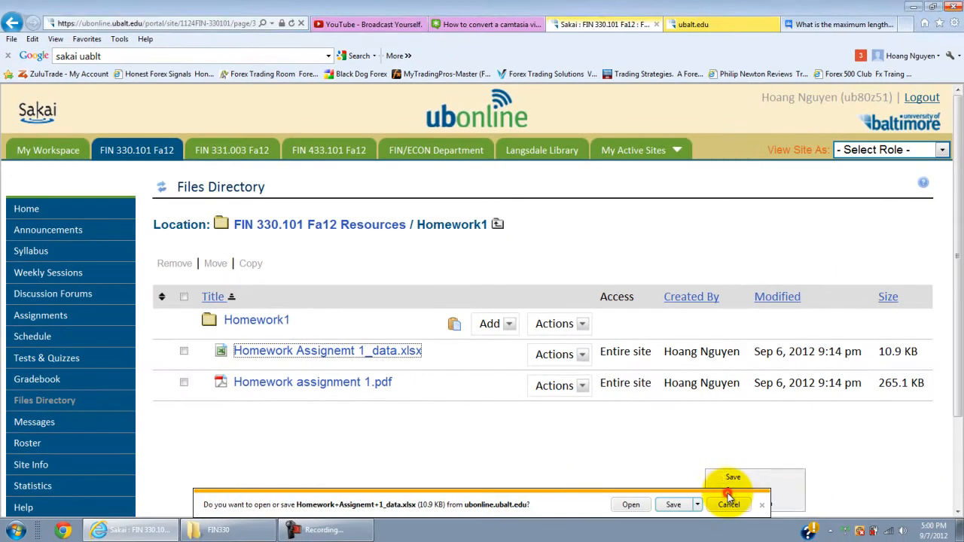
click(918, 497)
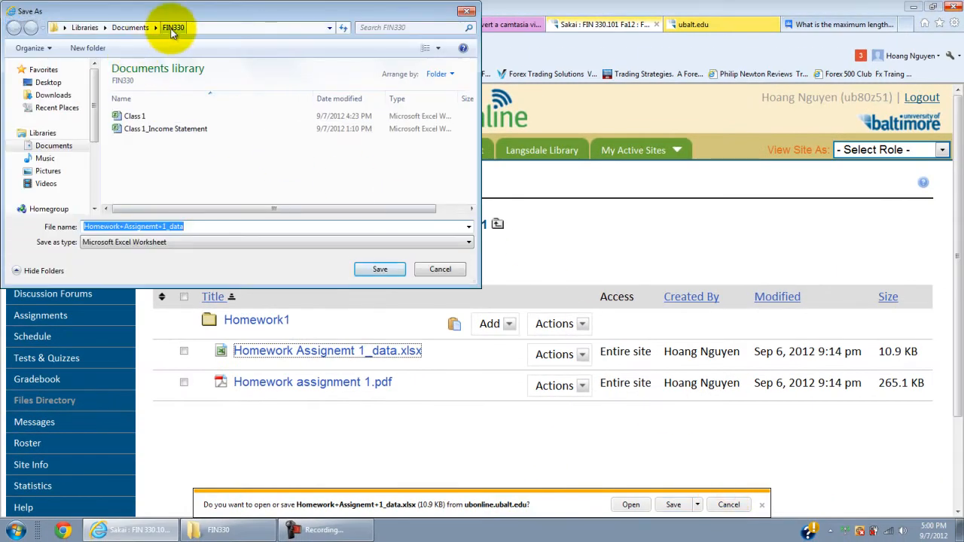
click(233, 191)
click(383, 271)
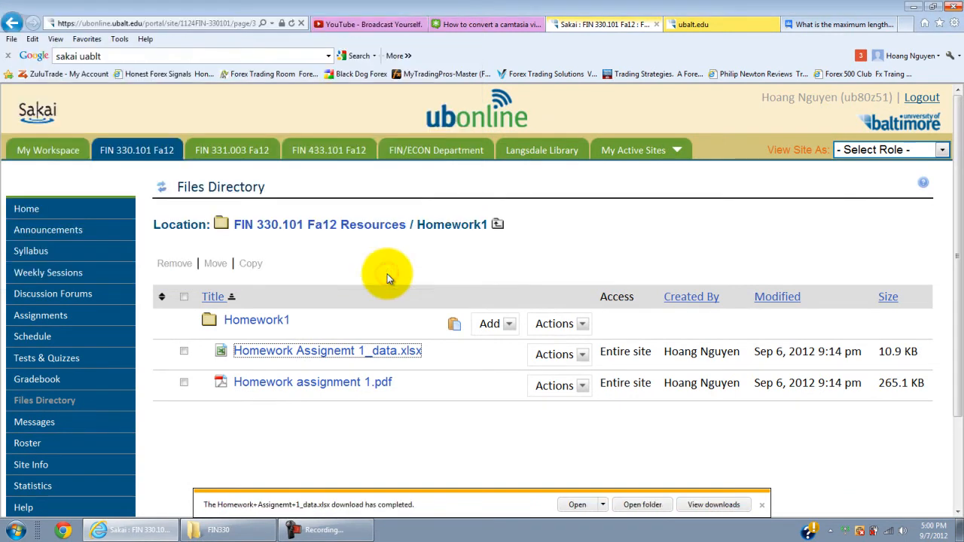
Step: Open the downloaded homework workbook in Excel and enable editing
click(577, 506)
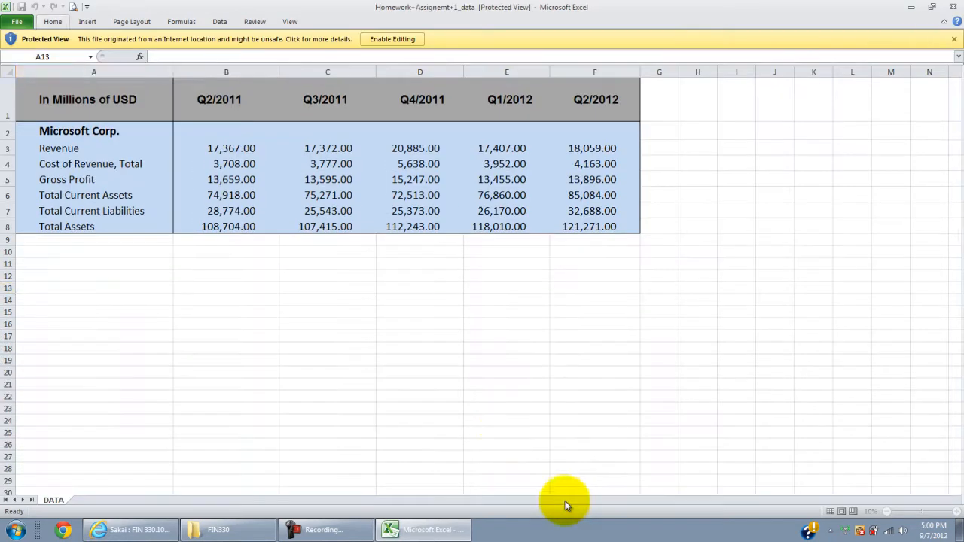
click(385, 41)
click(273, 289)
ctrl+scroll(261, 297, up, 2)
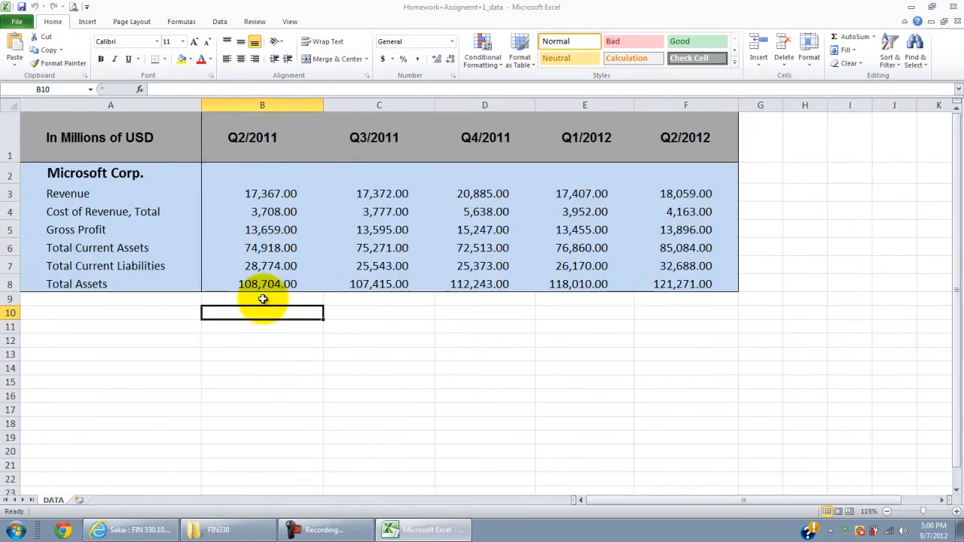
Step: Enter the label "Gross Profit Margin" in cell A9 below Total Assets
click(174, 335)
click(174, 329)
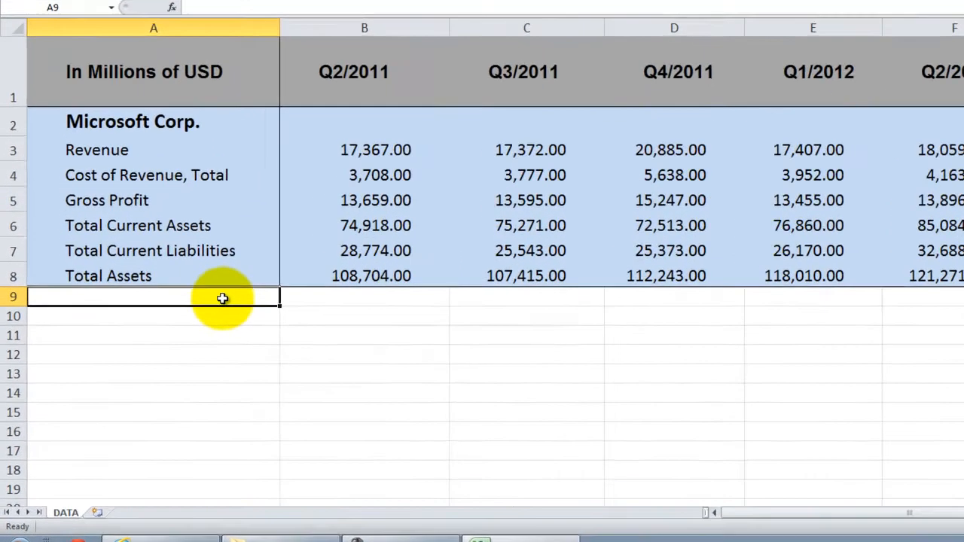
text(Gross Profit Margi)
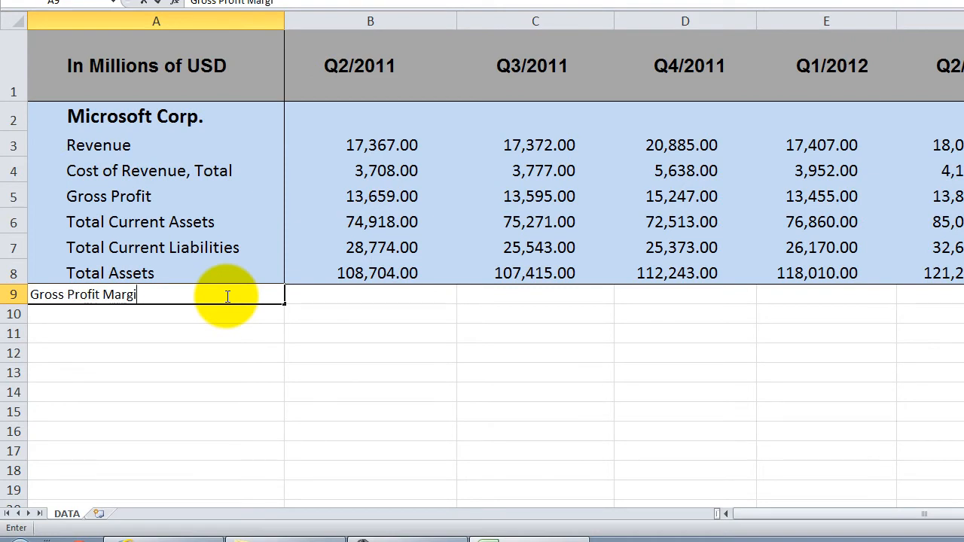
text(n)
key(Tab)
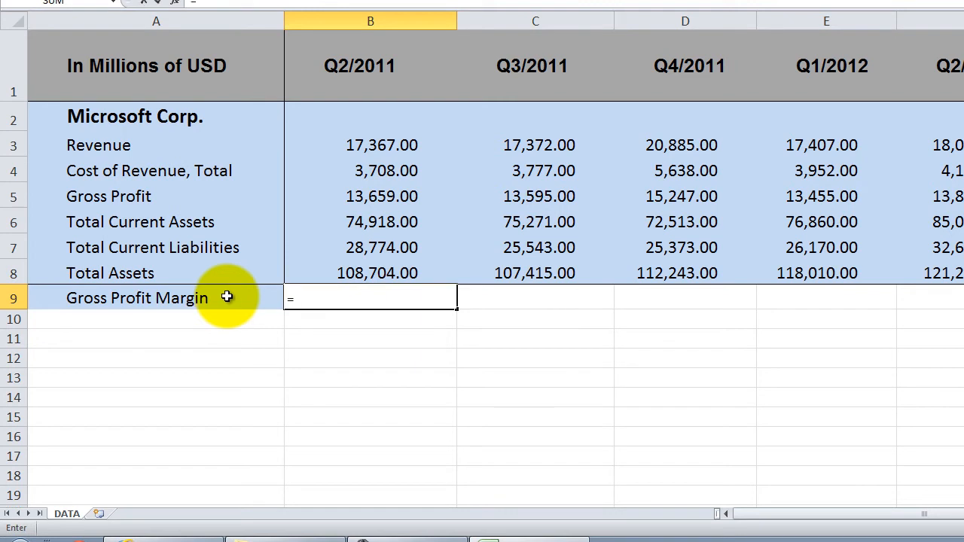
Step: Highlight the Gross Profit and Revenue label cells in column A with a yellow fill
key(Escape)
click(140, 192)
ctrl+click(132, 147)
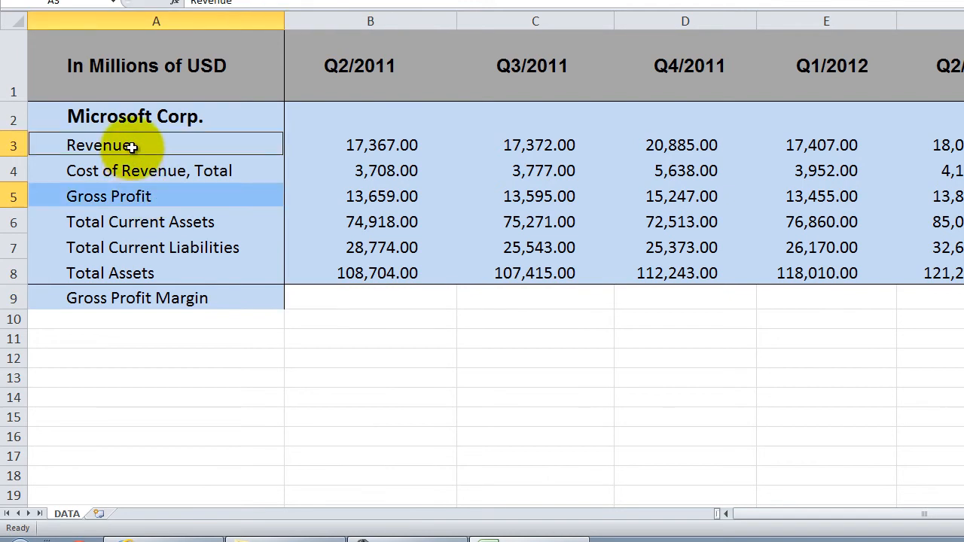
click(196, 28)
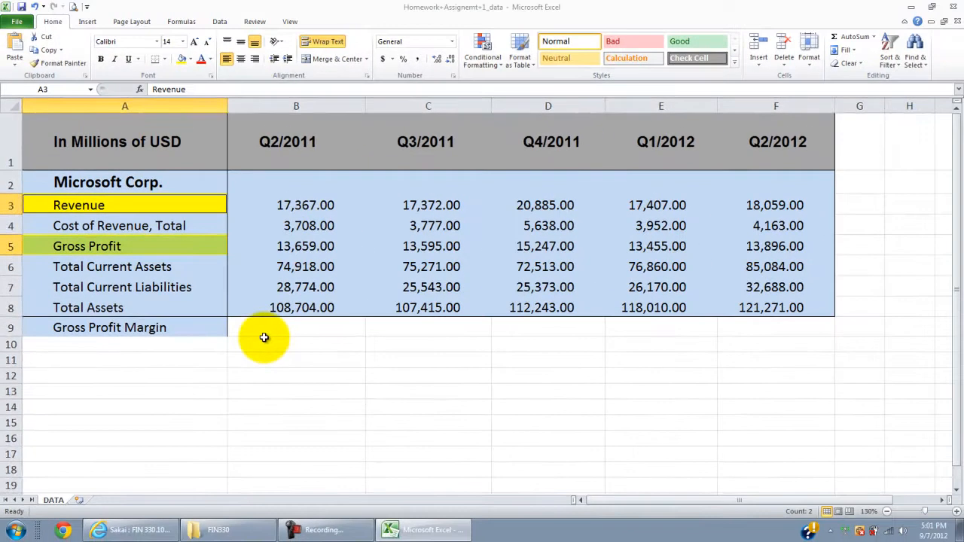
Step: Calculate the Q2/2011 gross profit margin in B9 with the formula =B5/B3
click(267, 320)
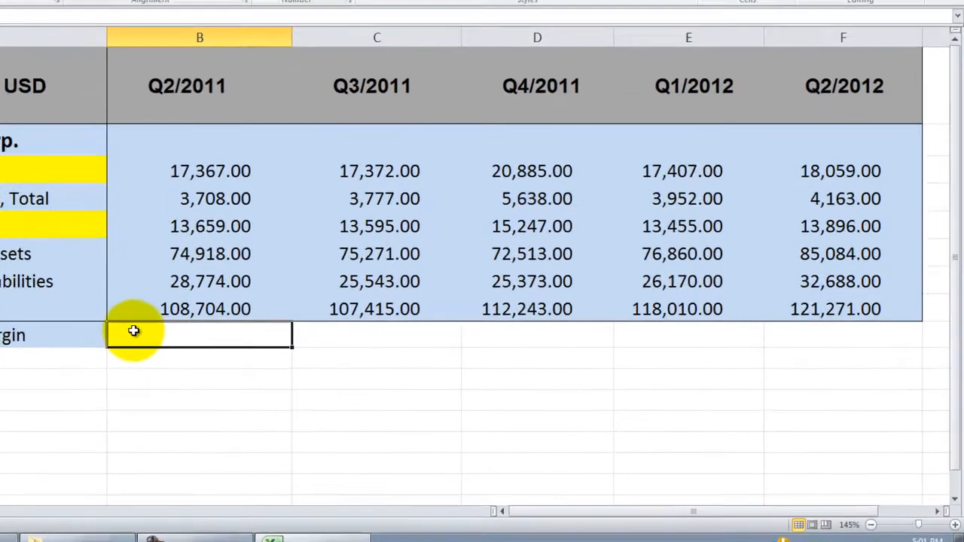
text(=)
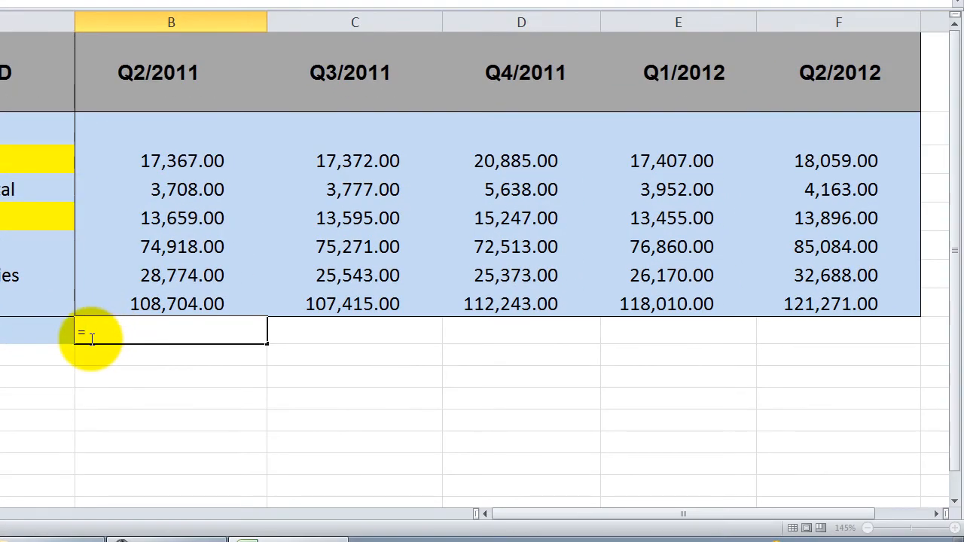
click(162, 217)
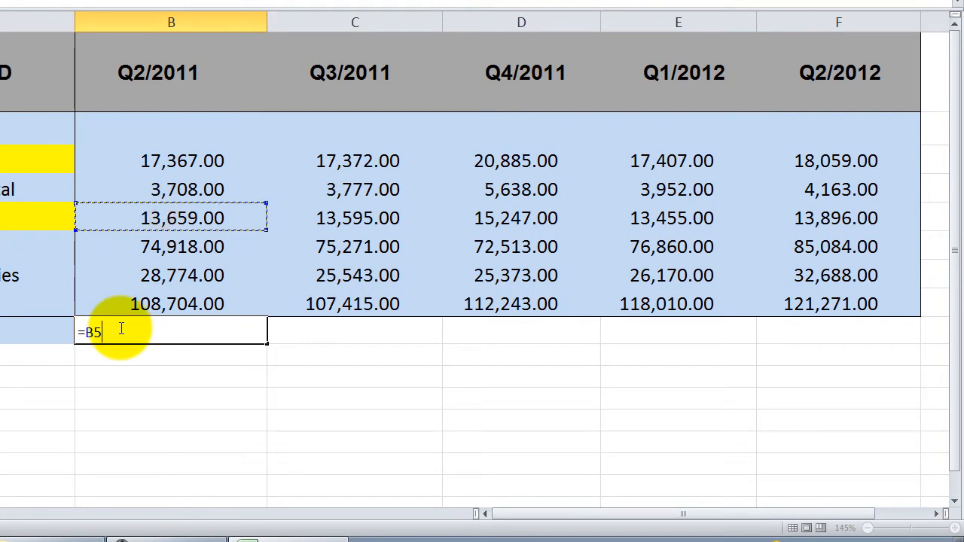
text(/)
click(170, 159)
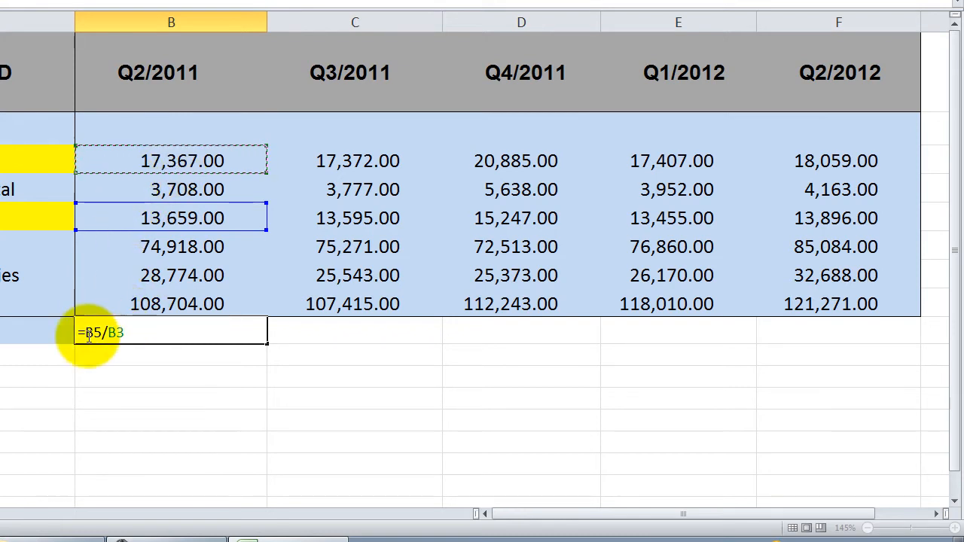
drag(108, 334, 75, 339)
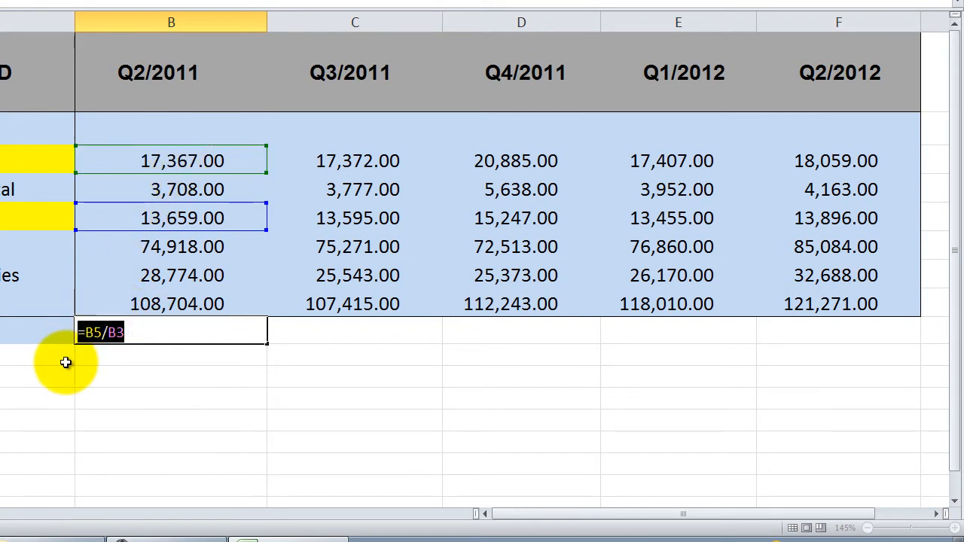
click(134, 332)
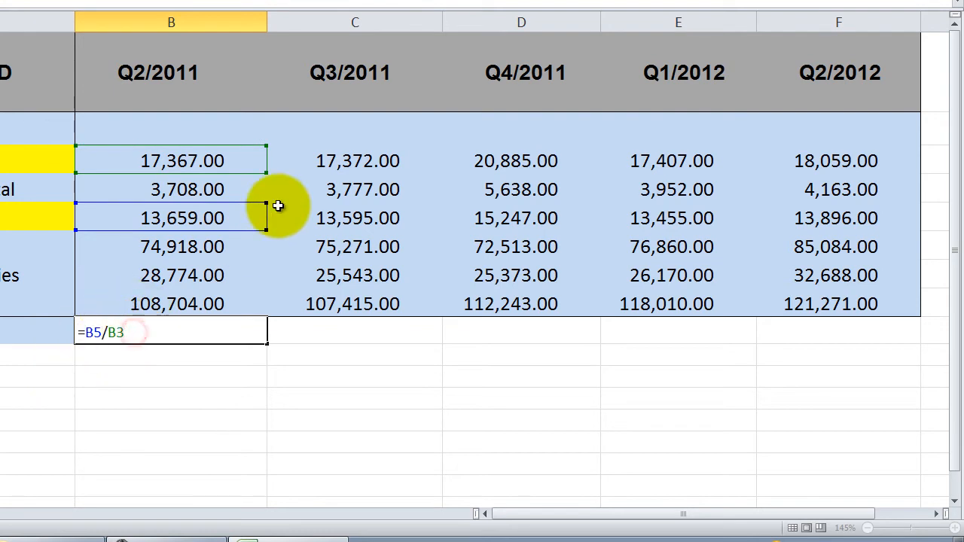
key(Return)
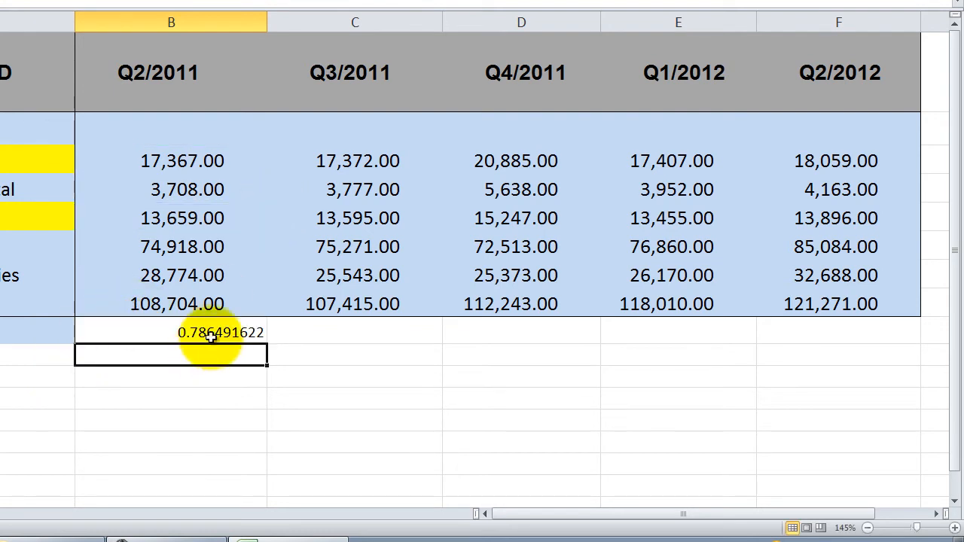
Step: Copy the gross profit margin formula from B9 across to F9 for the remaining quarters
click(250, 334)
click(290, 332)
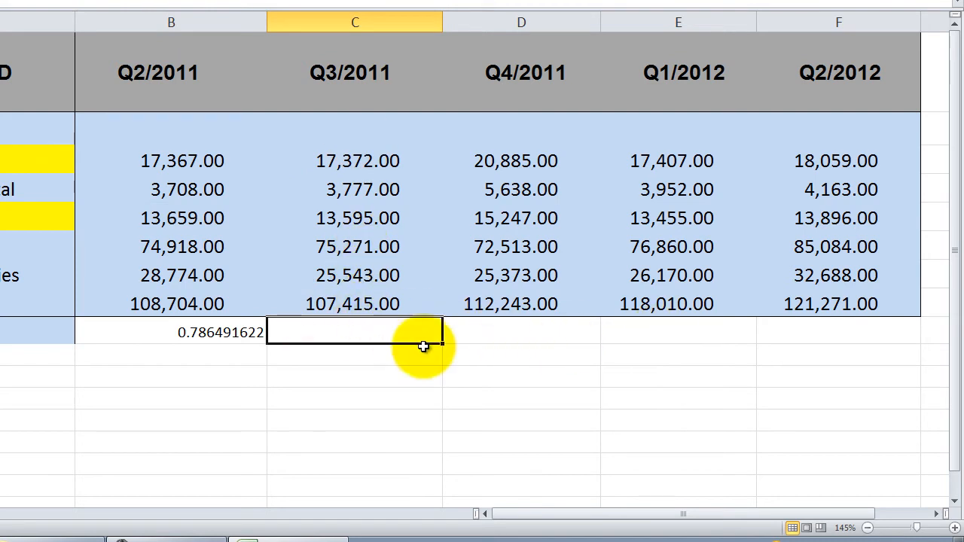
click(227, 338)
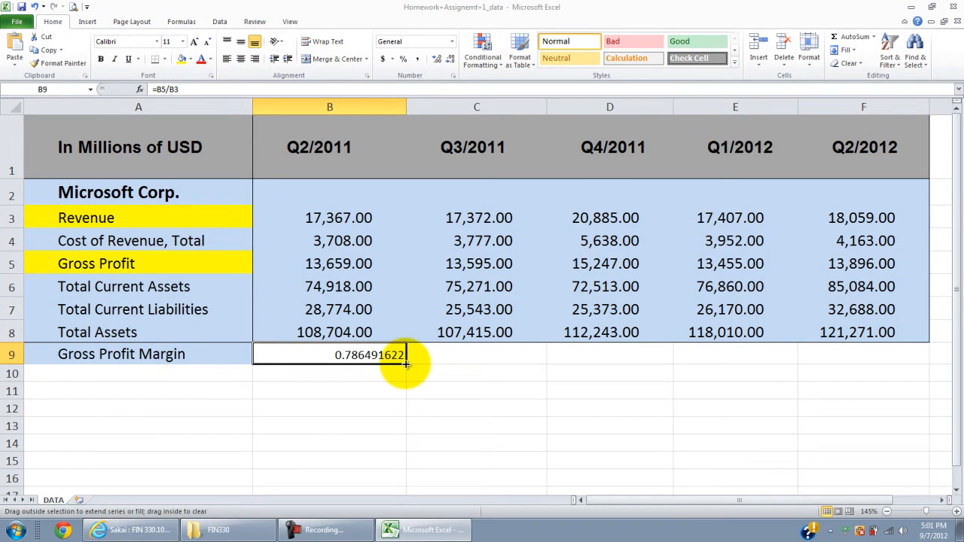
drag(406, 364, 900, 356)
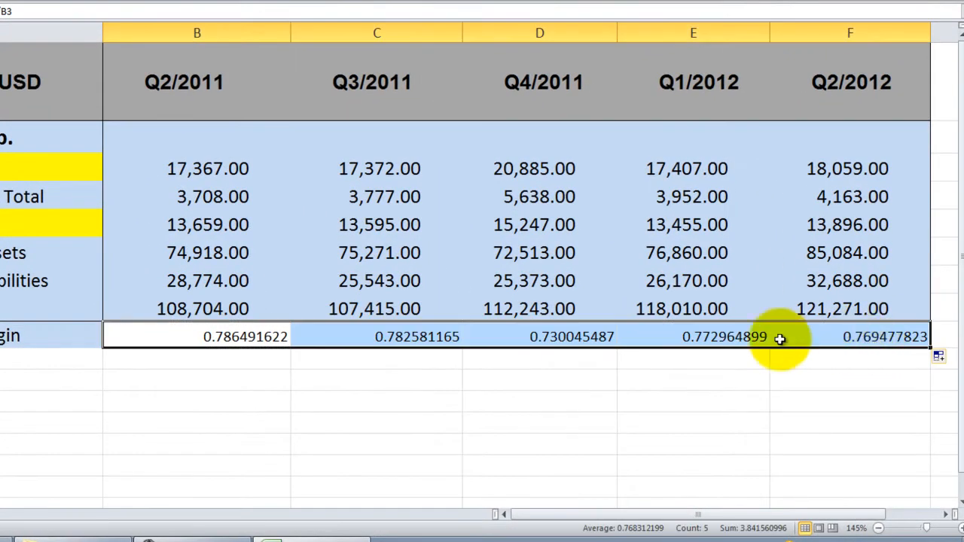
Step: Examine the cell references in the copied Q3/2011 margin formula in C9
click(411, 339)
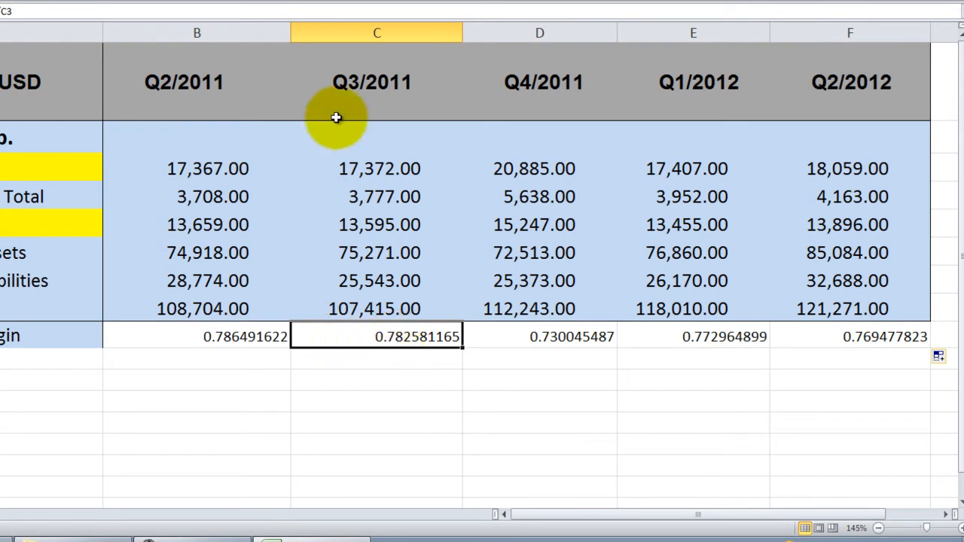
double_click(385, 337)
drag(296, 337, 340, 336)
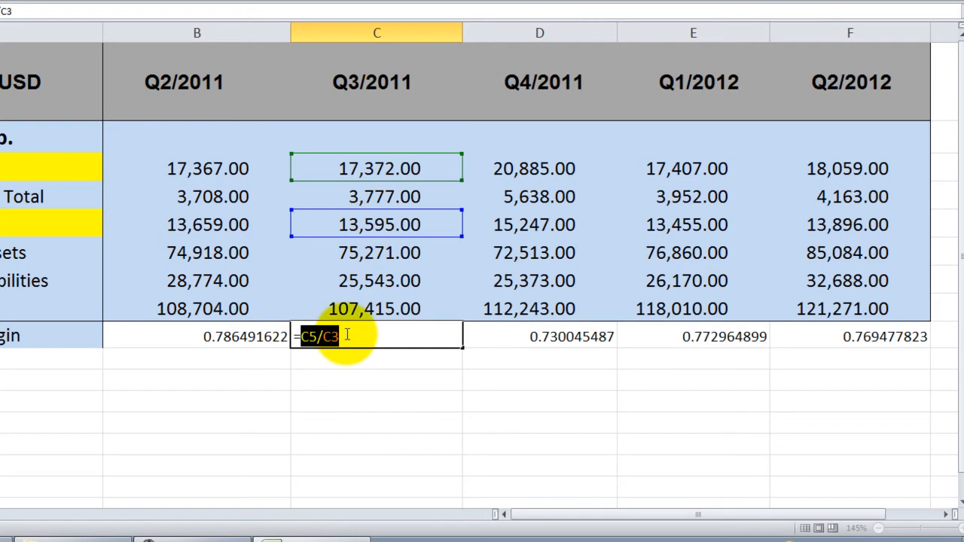
key(Return)
Step: Format the gross profit margins in B9:F9 as percentages with no decimal places
drag(228, 335, 786, 335)
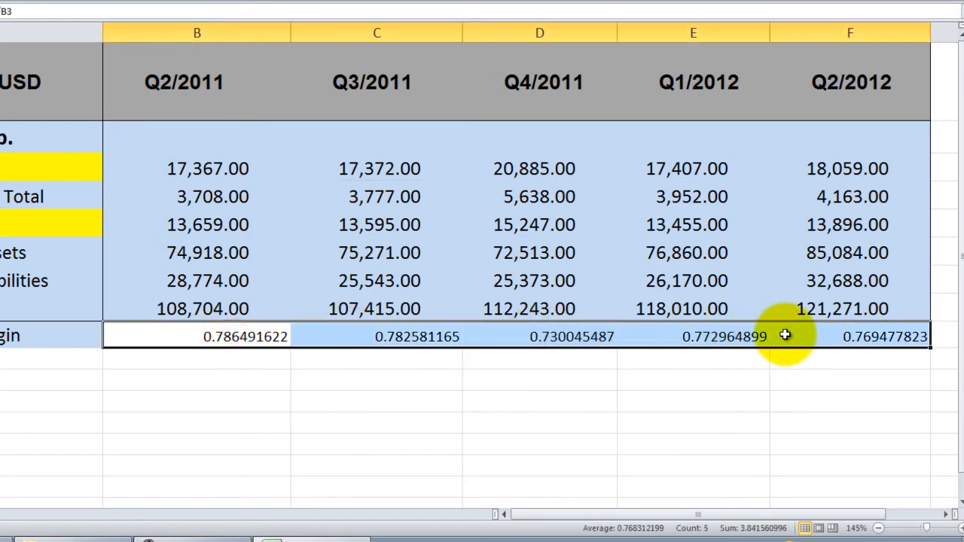
click(282, 2)
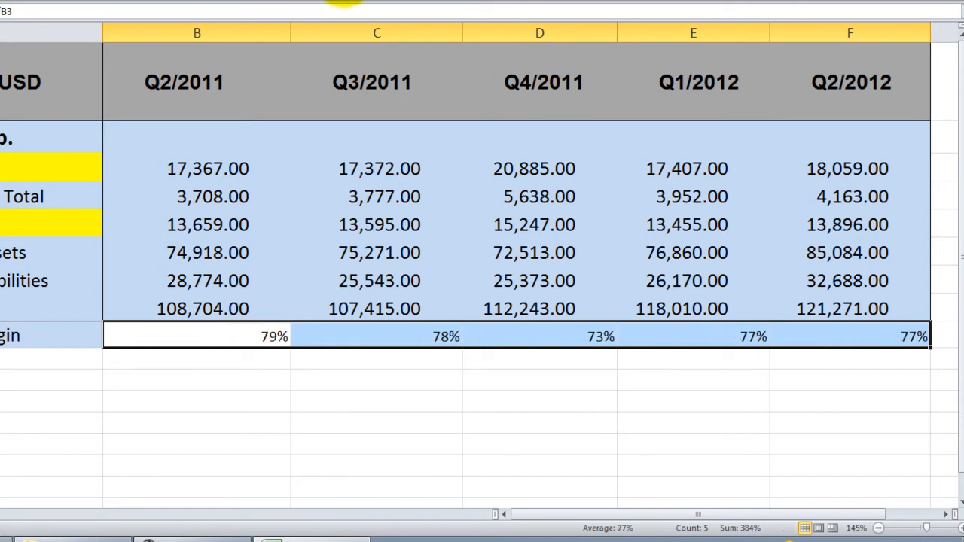
click(331, 2)
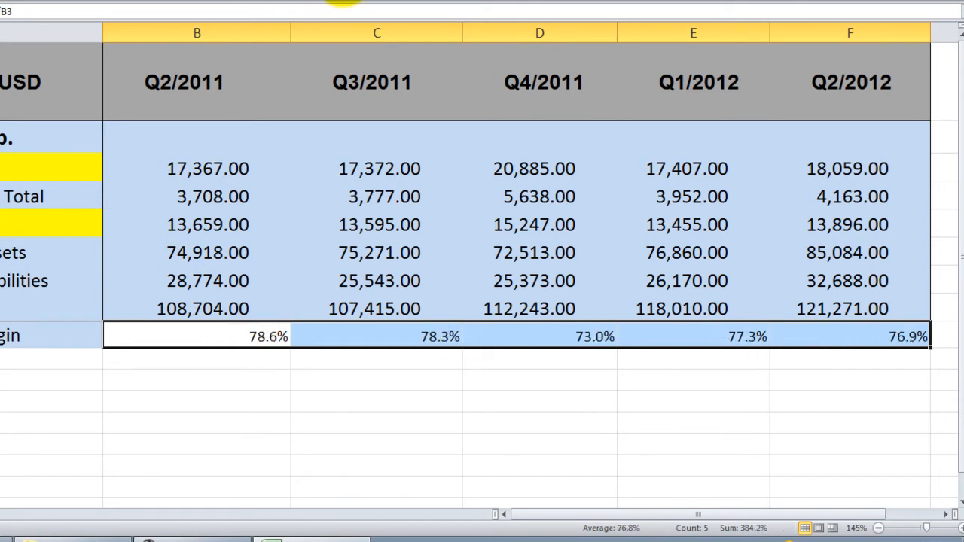
click(343, 1)
click(215, 435)
Step: Set the font size of the margin percentages in B9:F9 to 16
click(229, 342)
drag(229, 342, 800, 341)
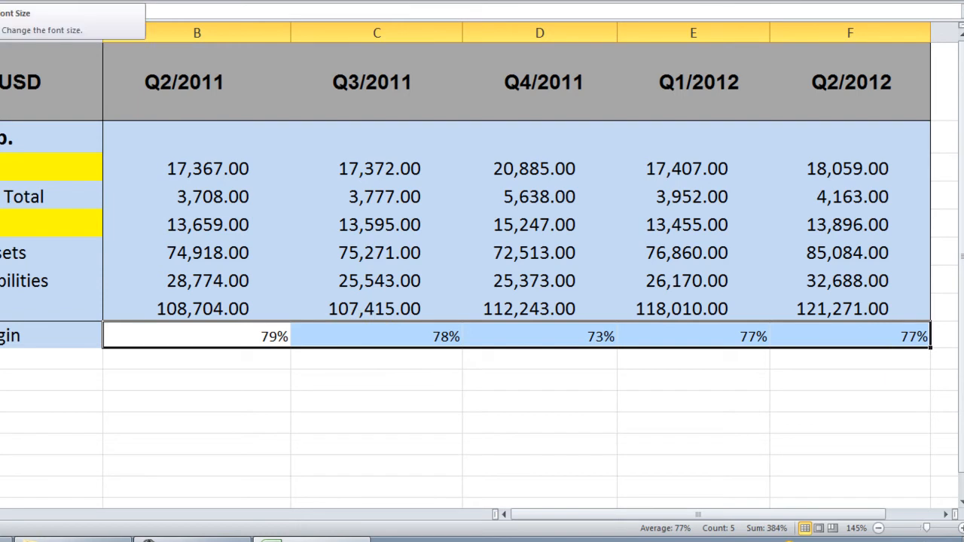
click(11, 0)
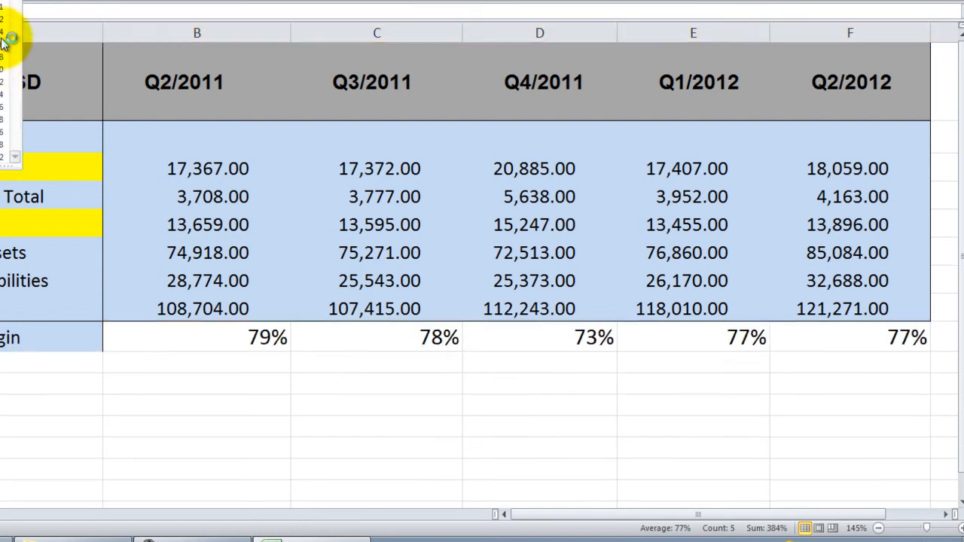
click(8, 46)
click(360, 395)
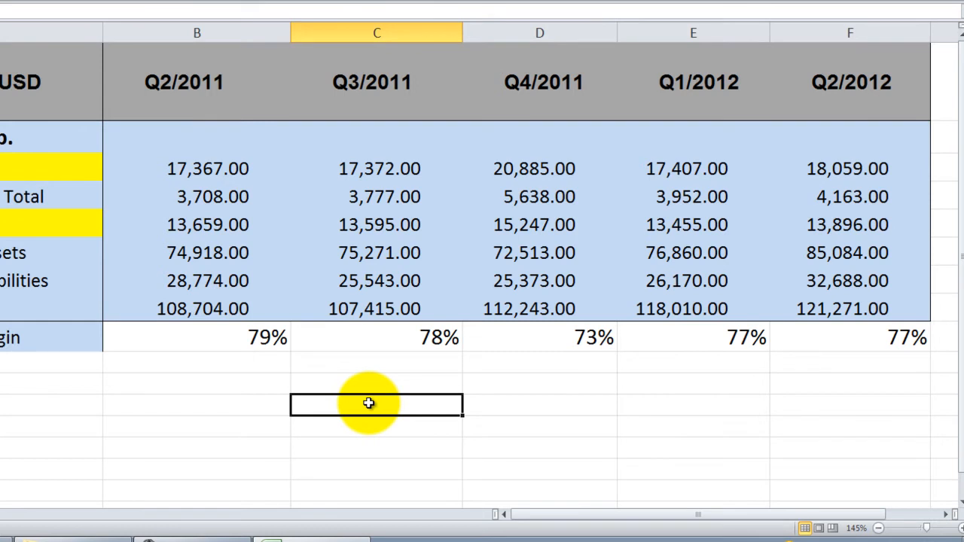
Step: Right-align all the quarterly figures in B3:F9
click(238, 169)
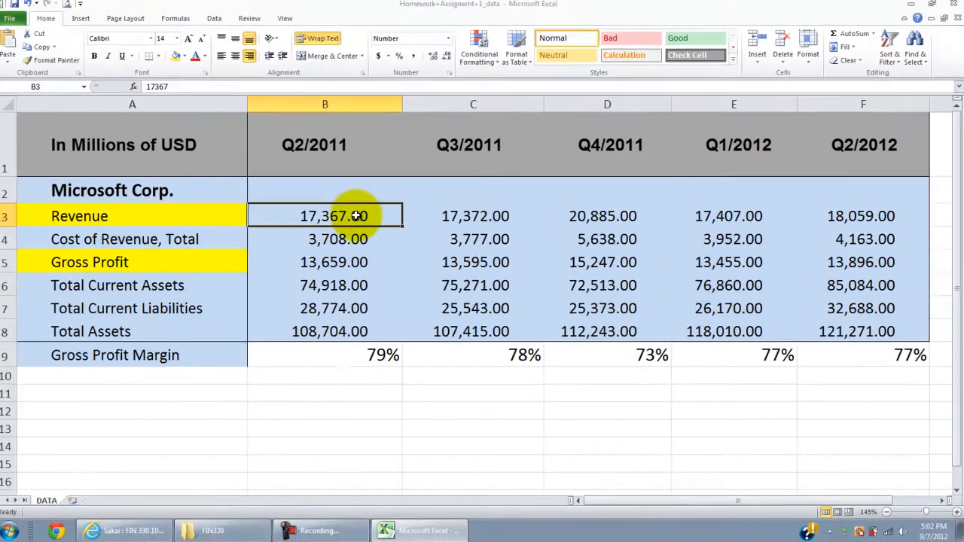
drag(239, 169, 851, 358)
click(255, 59)
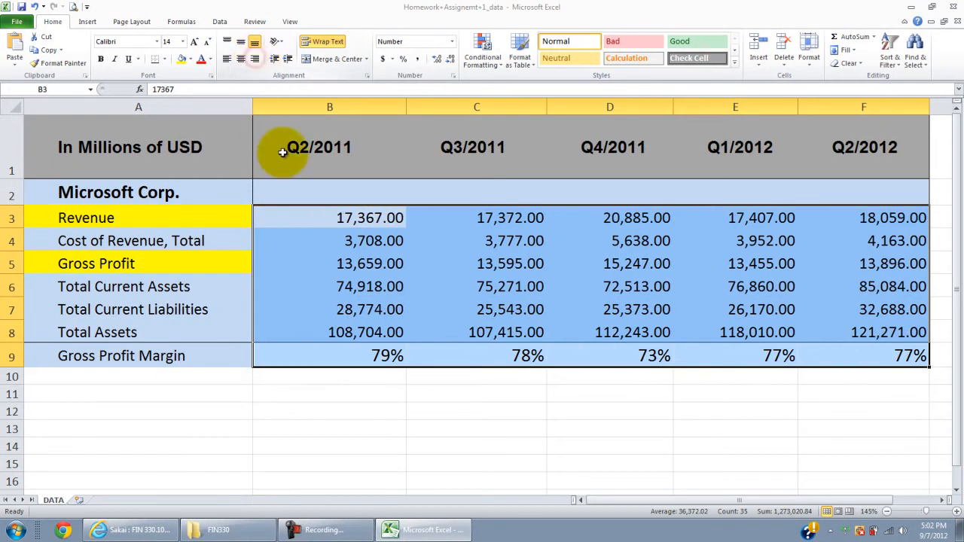
click(389, 400)
Step: Fill the Gross Profit Margin row, A9:F9, with grey
drag(205, 352, 866, 355)
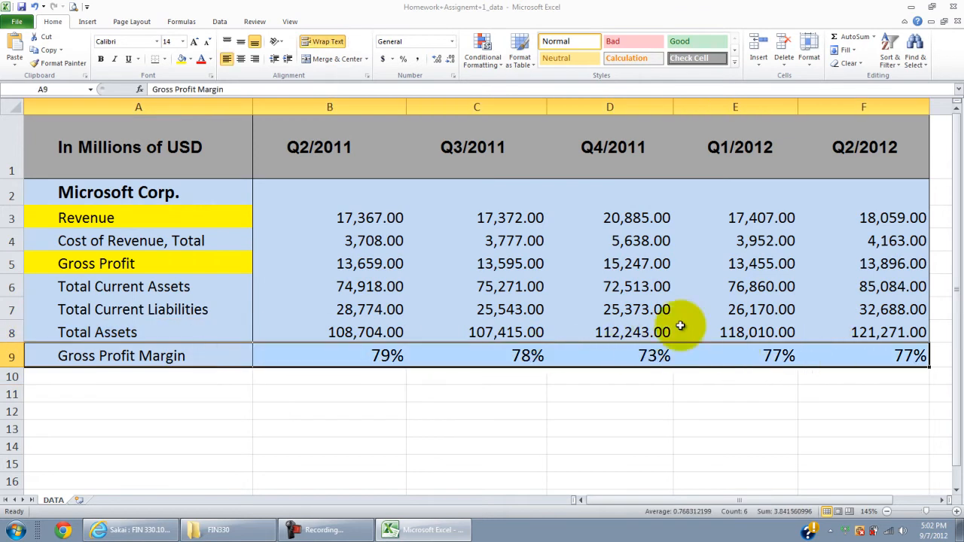
click(192, 61)
click(174, 92)
click(257, 411)
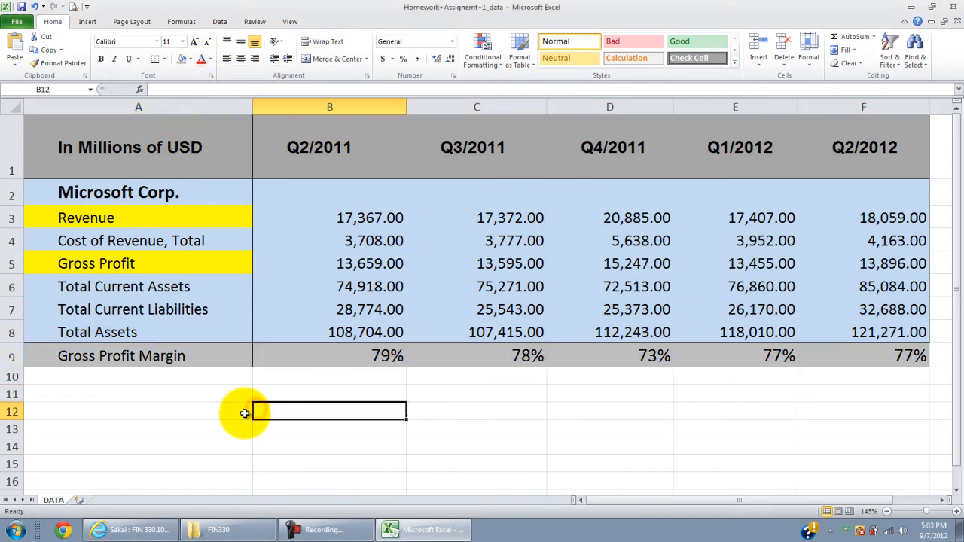
scroll(245, 413, down, 1)
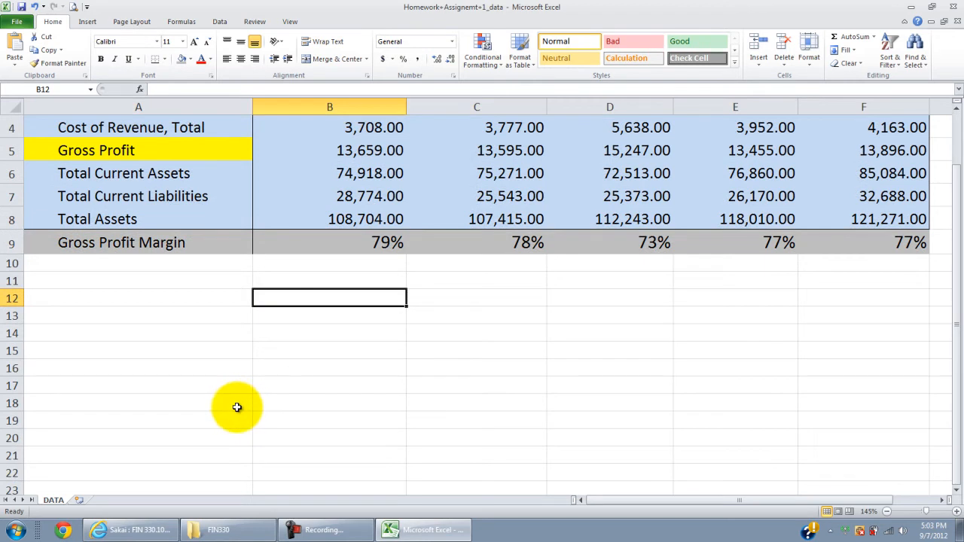
Step: Fill the Gross Profit Margin label cell A9 with yellow to match the Revenue and Gross Profit labels
scroll(235, 406, up, 1)
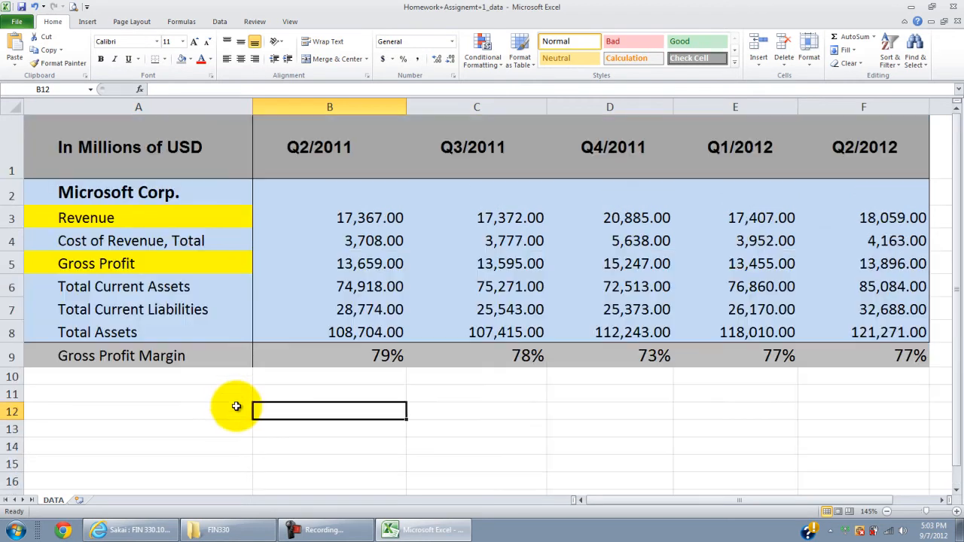
click(117, 354)
click(190, 59)
click(211, 147)
click(113, 217)
click(106, 264)
click(101, 354)
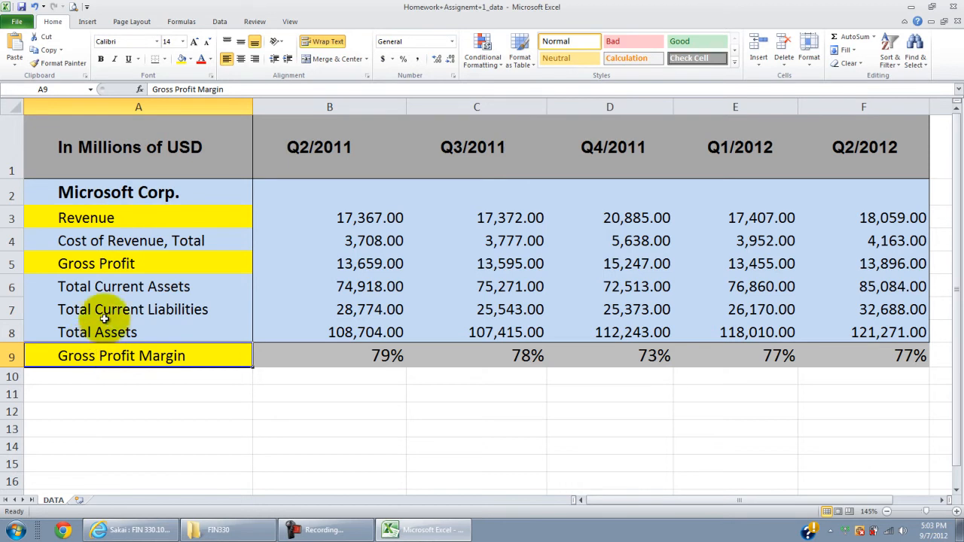
Step: Insert a 2-D clustered column chart from the Revenue, Gross Profit and Gross Profit Margin rows, A3:F3, A5:F5 and A9:F9
click(118, 217)
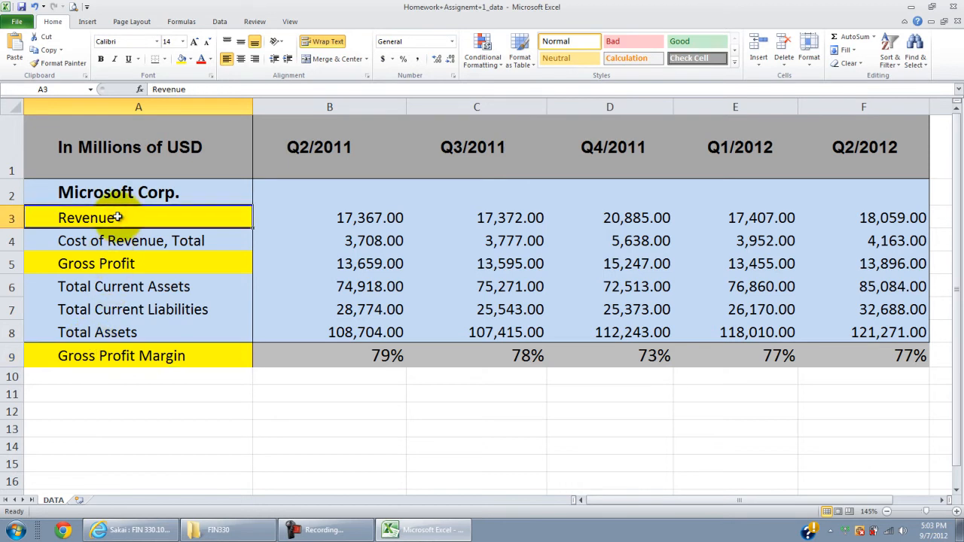
drag(89, 218, 854, 219)
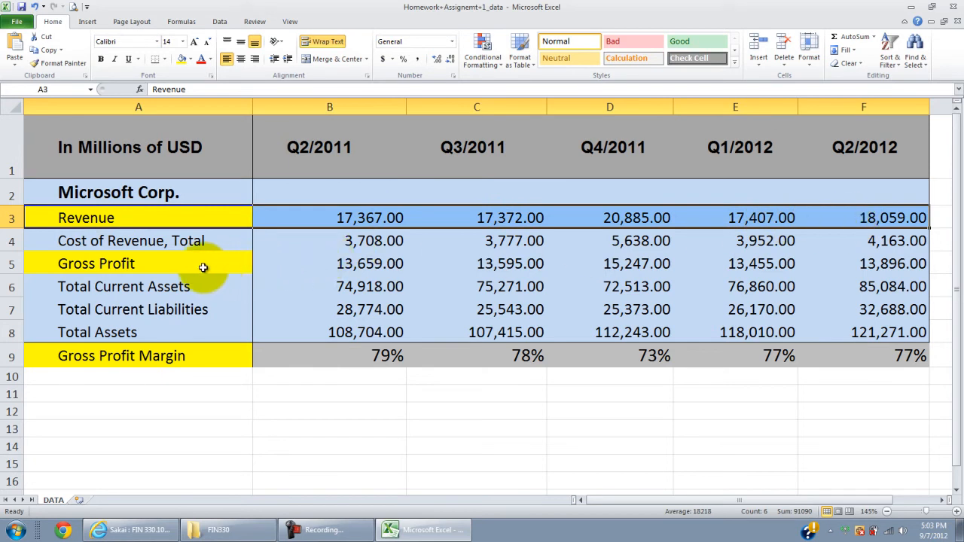
drag(184, 266, 828, 269)
ctrl+click(121, 357)
drag(121, 358, 831, 355)
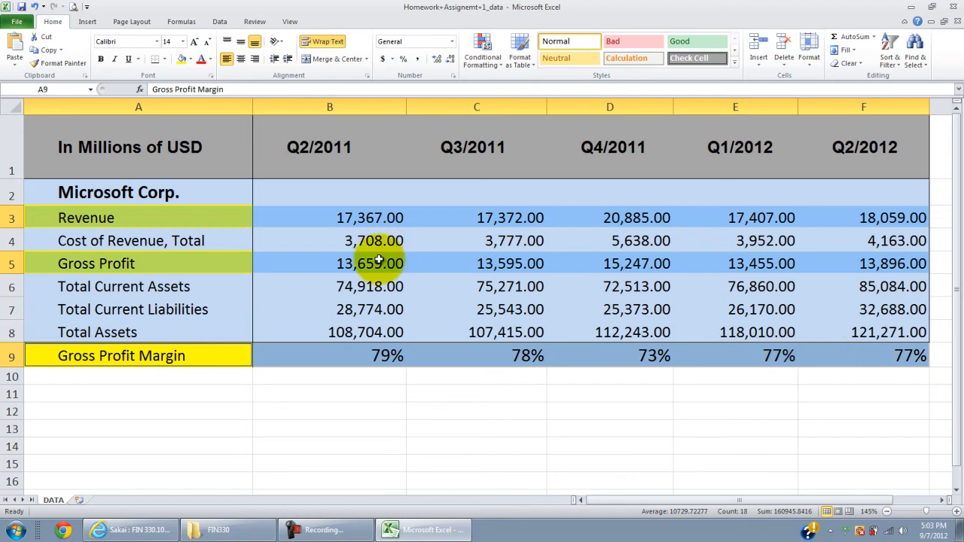
click(91, 23)
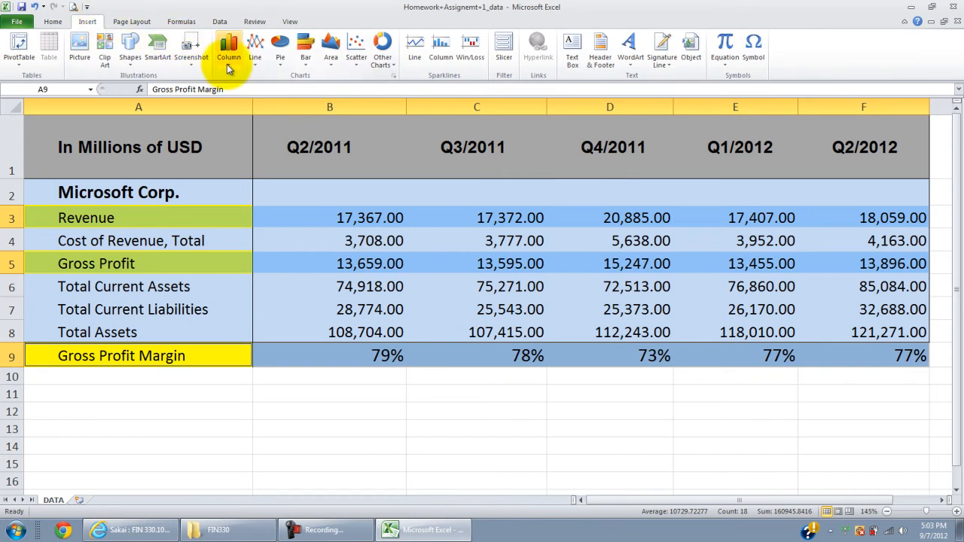
click(227, 59)
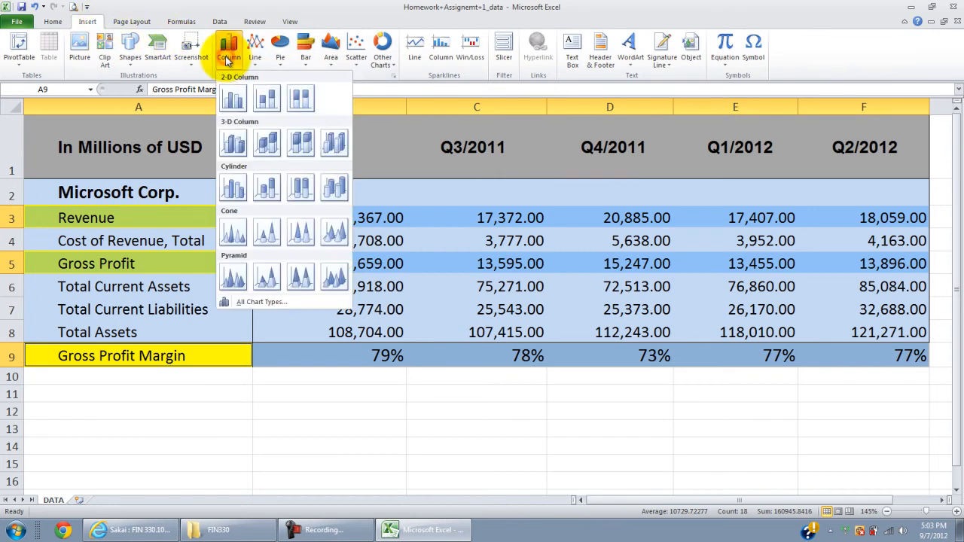
click(232, 102)
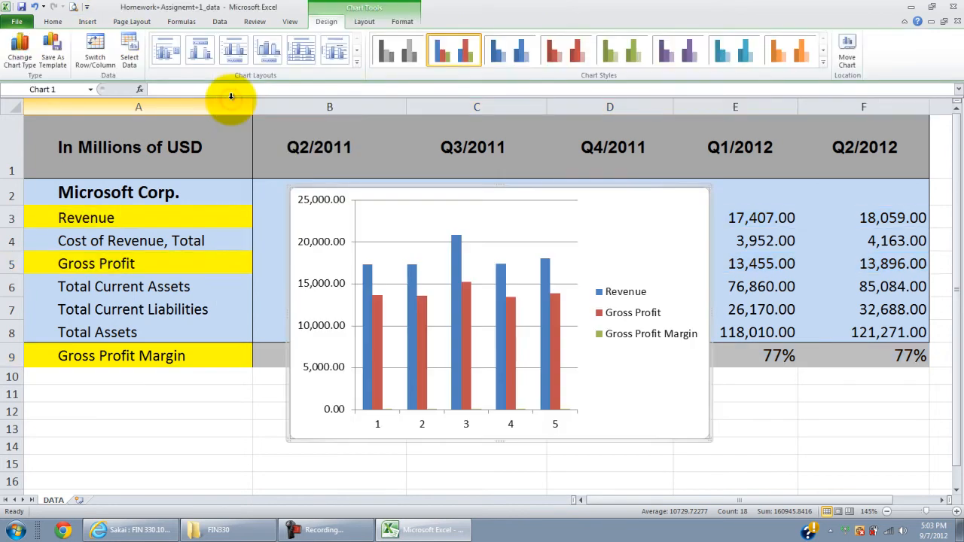
Step: Move the column chart below the data table so that it starts around row 11
drag(695, 244, 688, 376)
scroll(727, 356, down, 1)
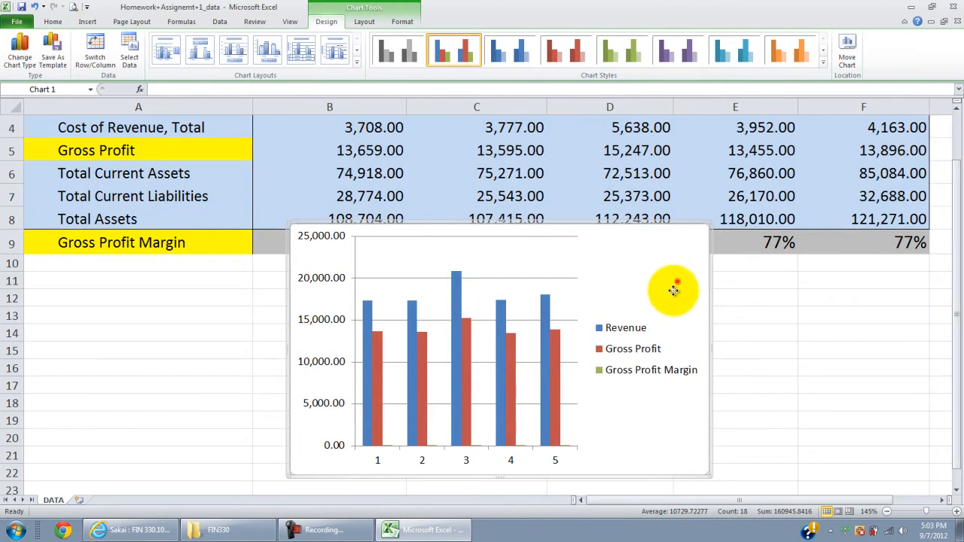
drag(670, 269, 658, 313)
scroll(786, 291, down, 1)
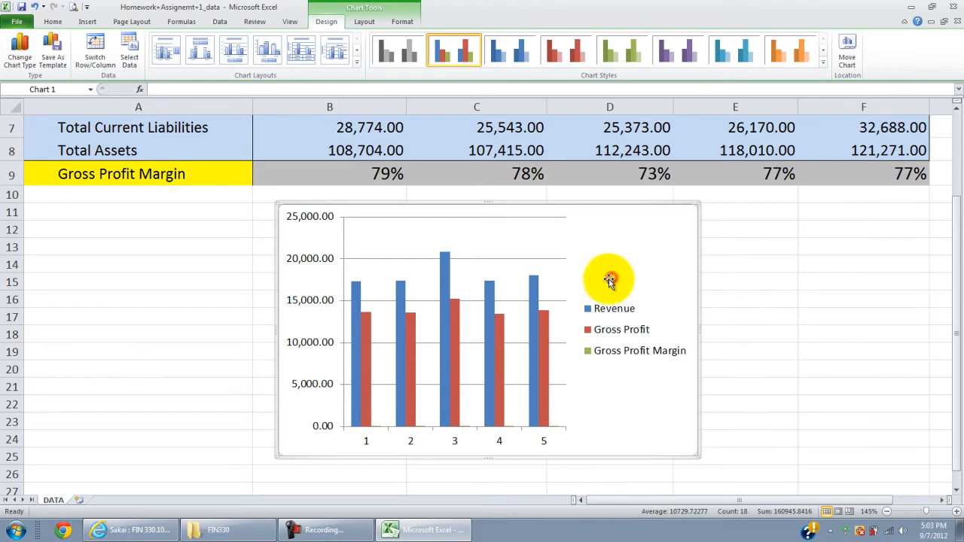
click(365, 22)
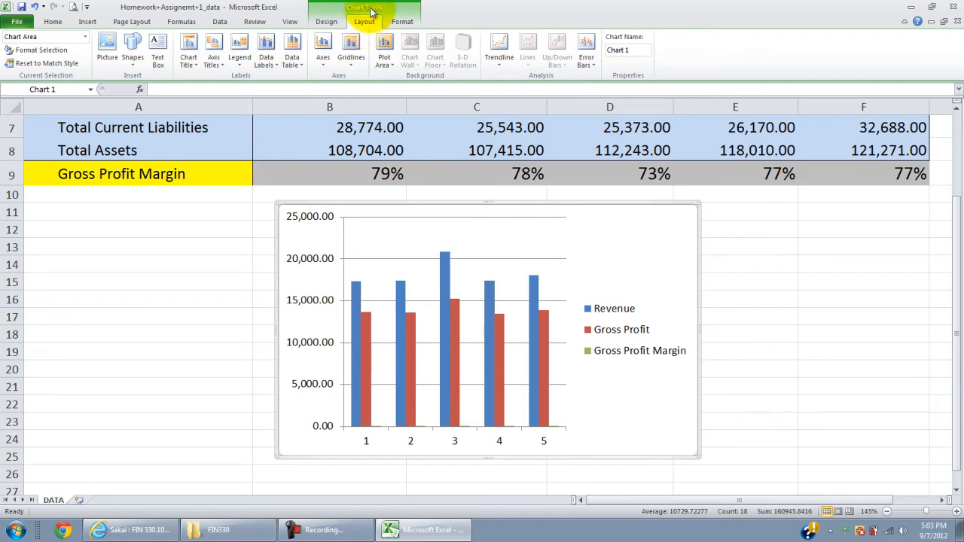
click(863, 282)
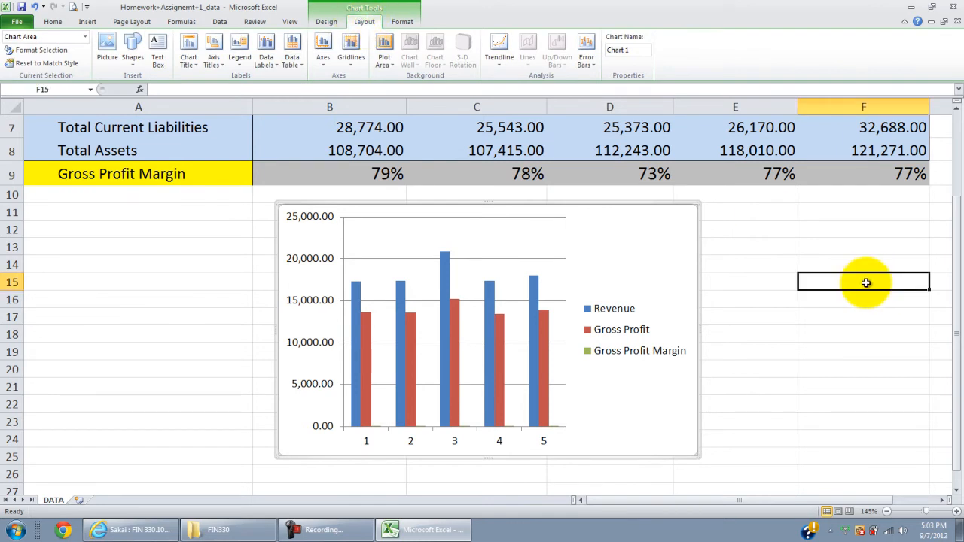
click(619, 239)
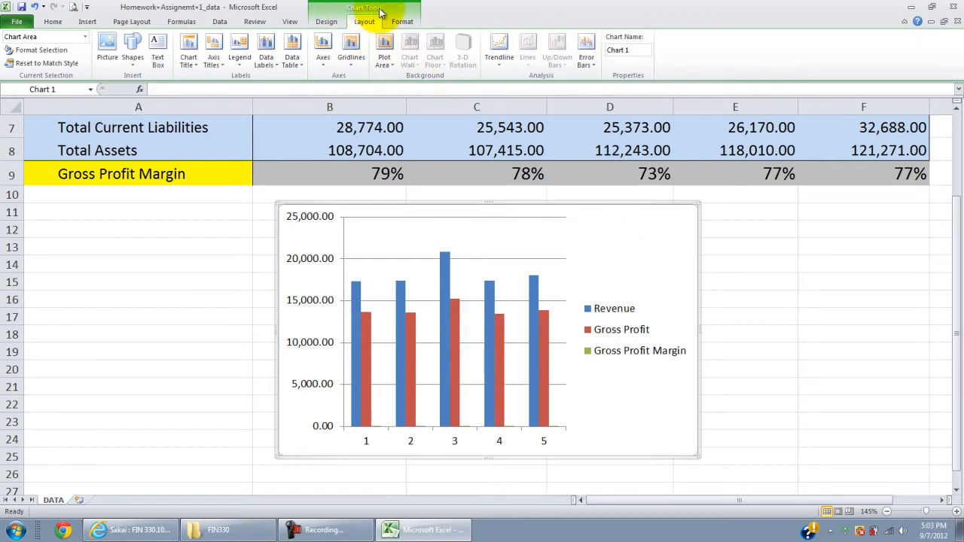
click(330, 23)
click(364, 22)
click(404, 23)
Step: Add a title above the column chart reading "Microsoft Corporation ...."
click(370, 24)
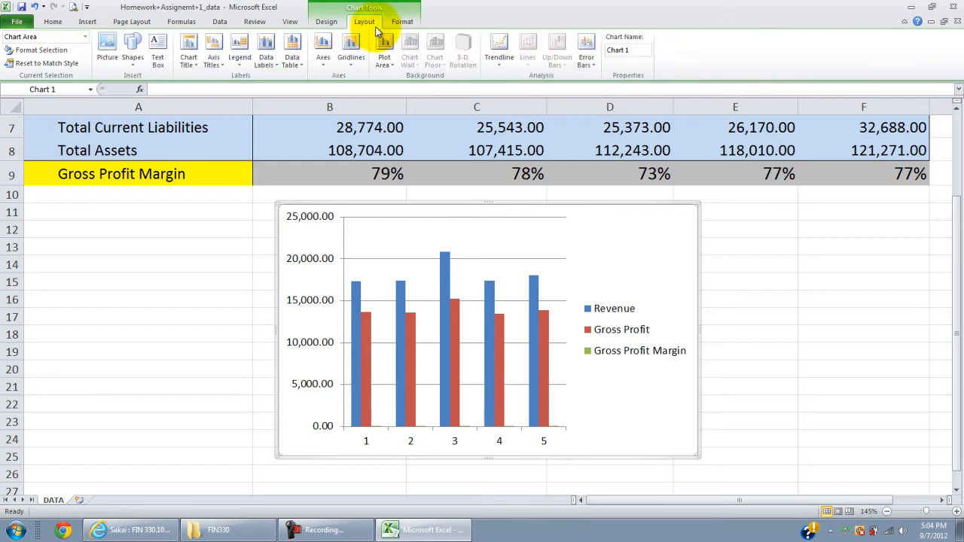
click(191, 58)
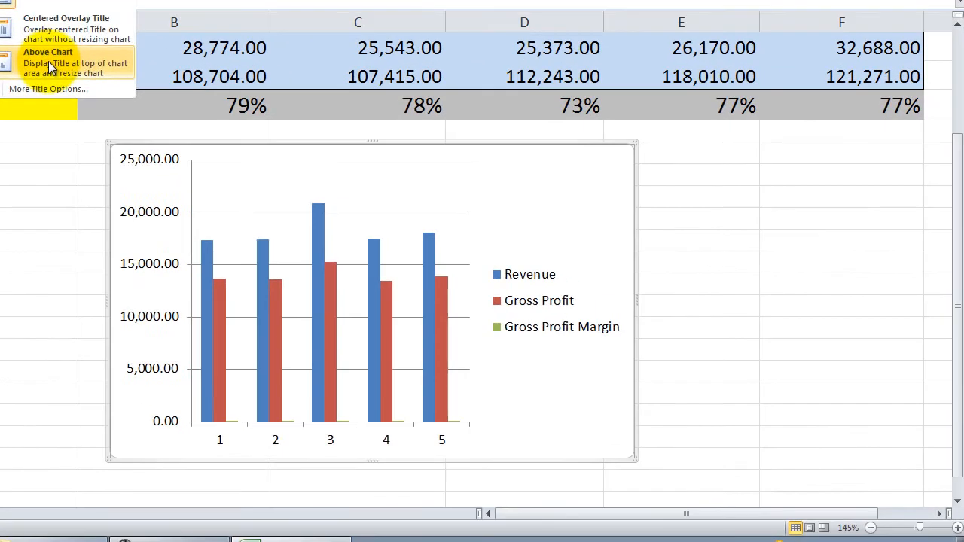
click(228, 136)
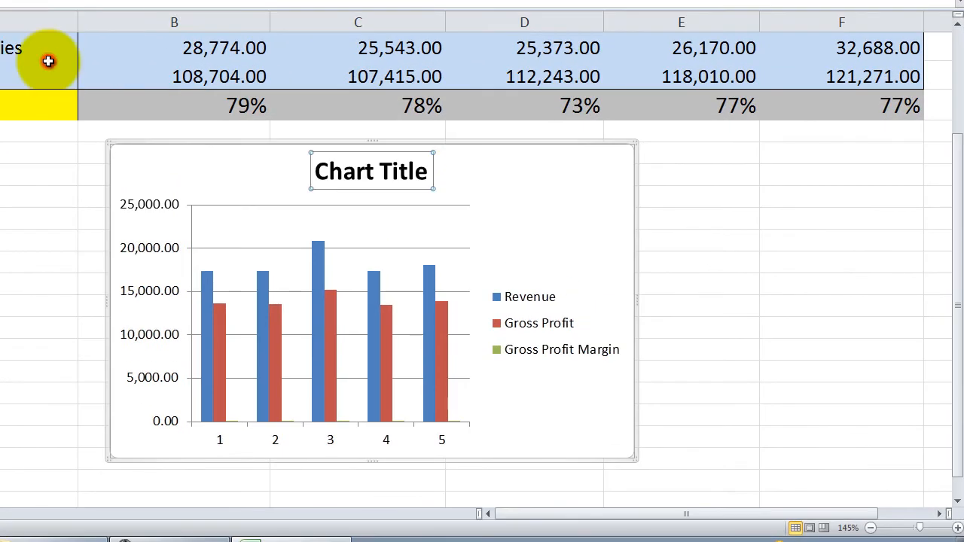
click(387, 170)
triple_click(388, 173)
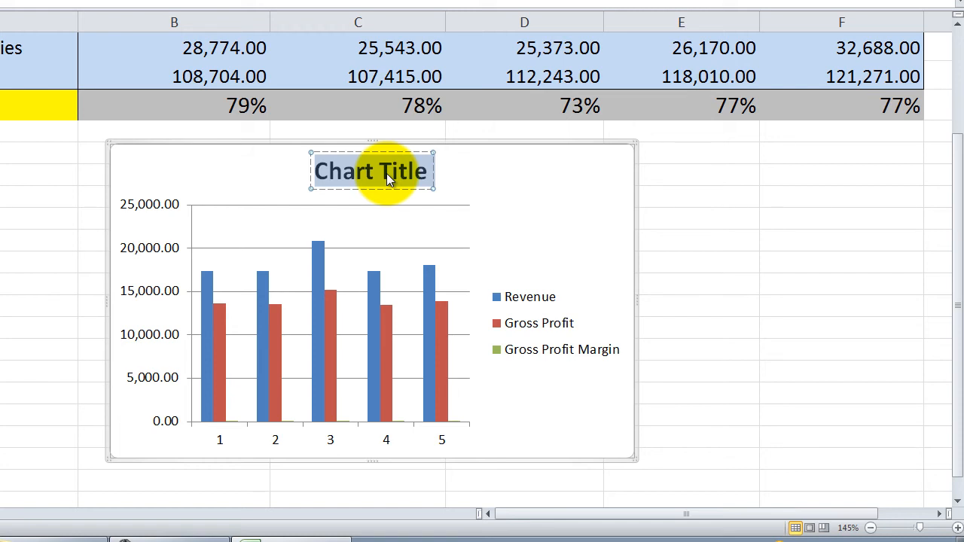
text(Mic)
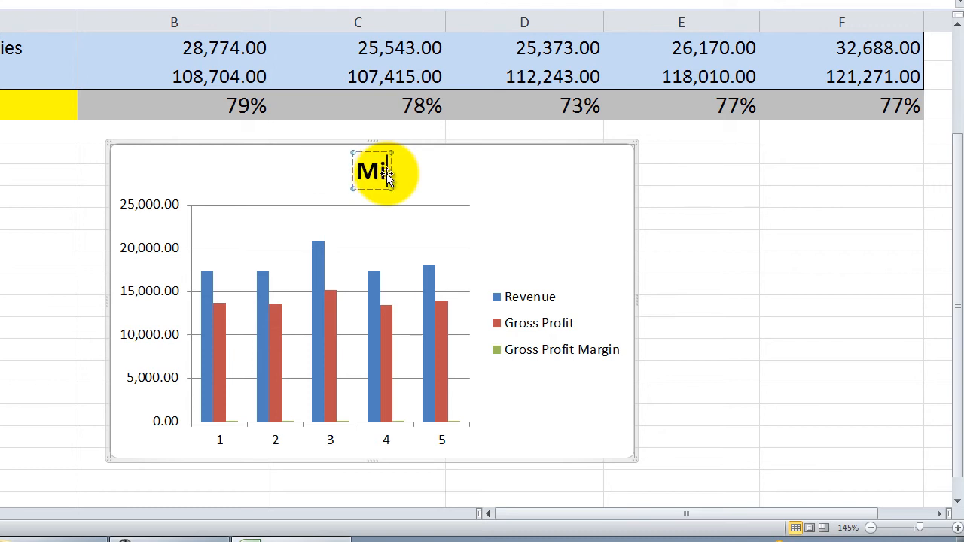
text(rosof)
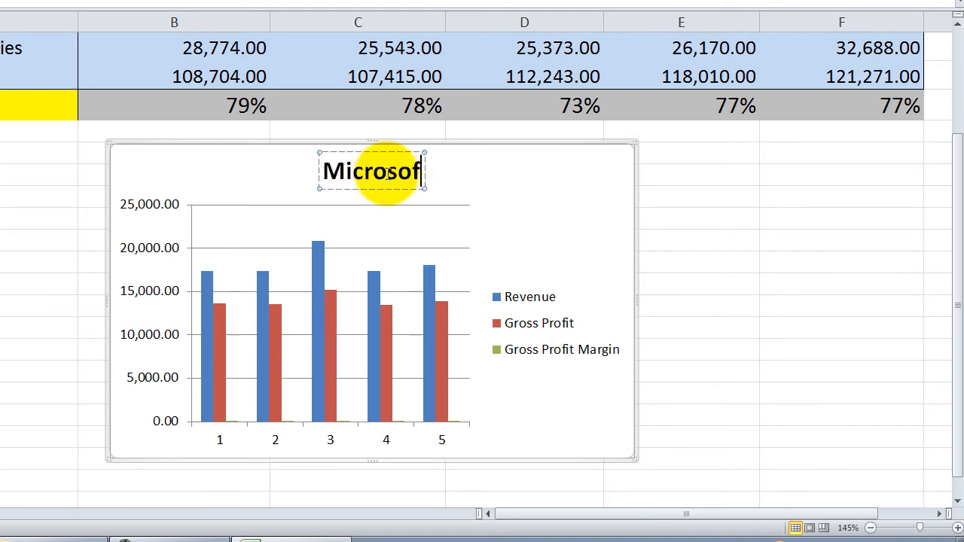
text(t Corporat)
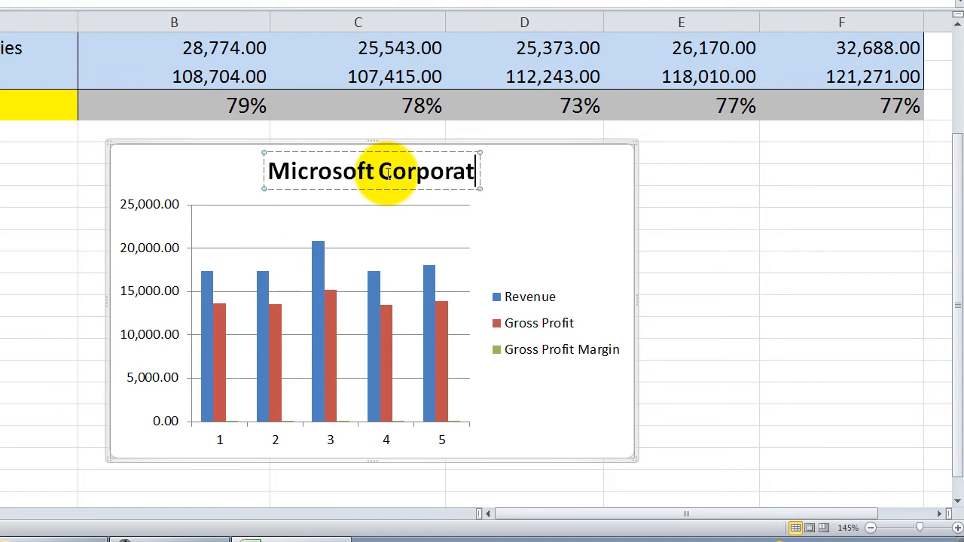
text(ion ....)
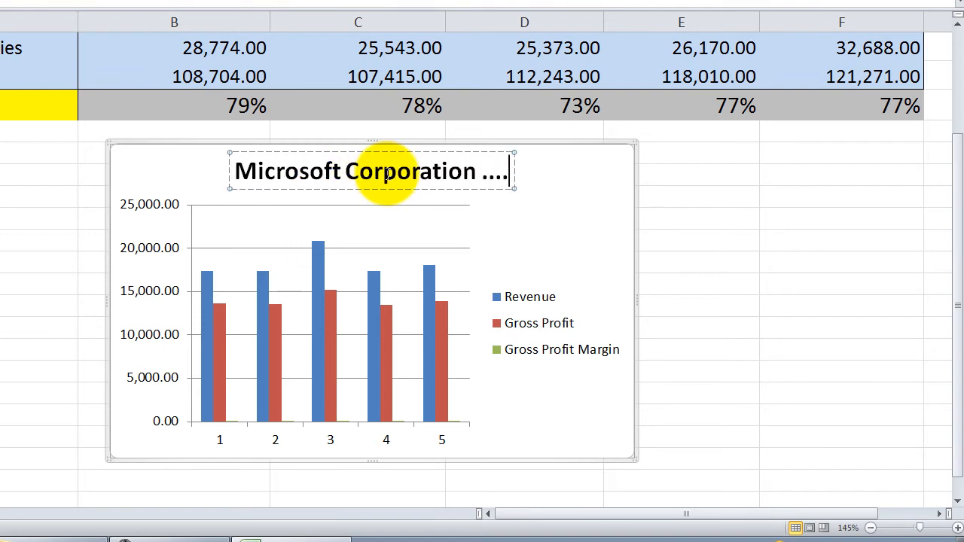
click(671, 223)
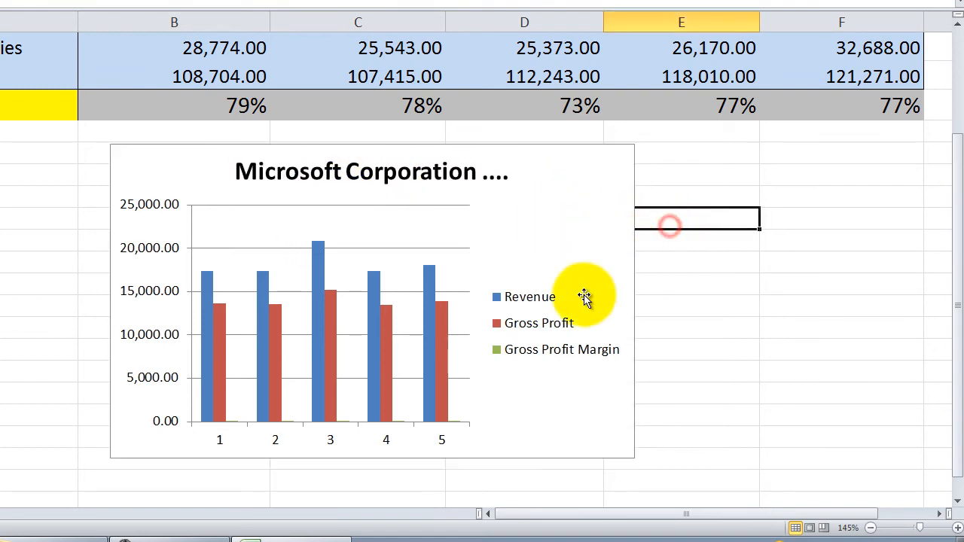
click(330, 431)
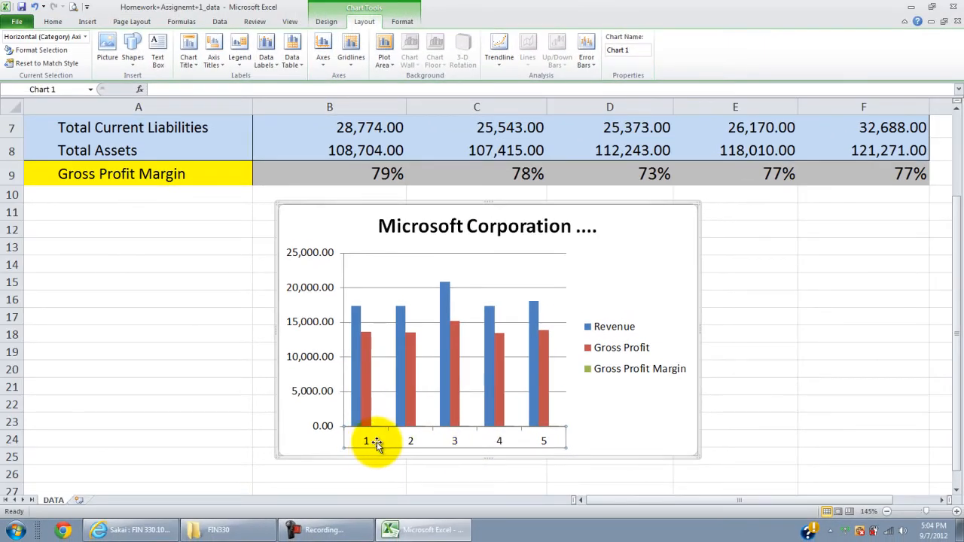
drag(951, 297, 954, 192)
drag(390, 148, 799, 149)
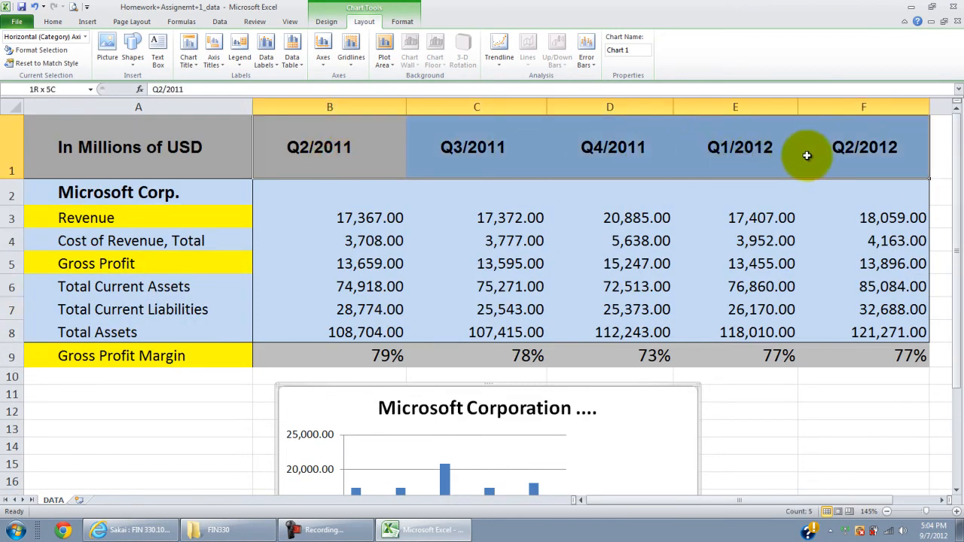
scroll(470, 269, down, 2)
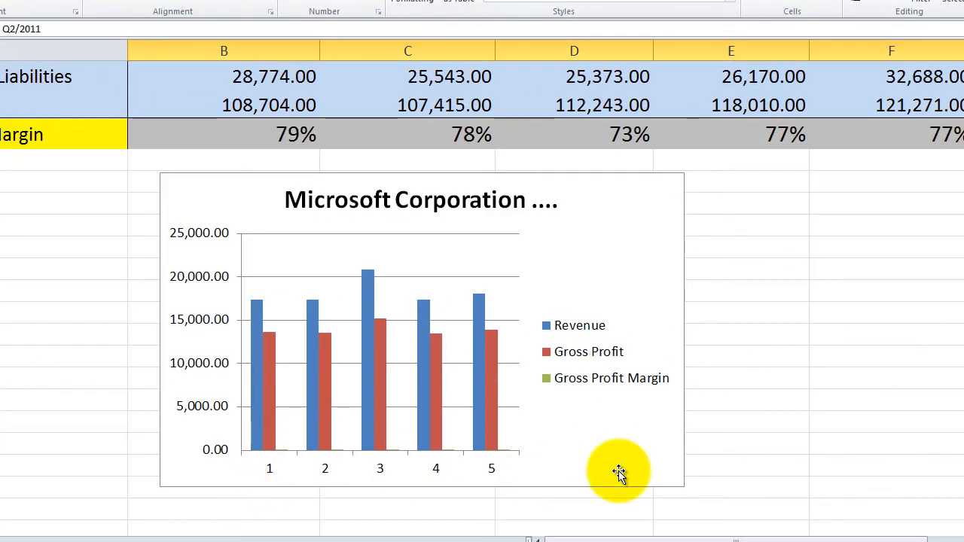
click(723, 461)
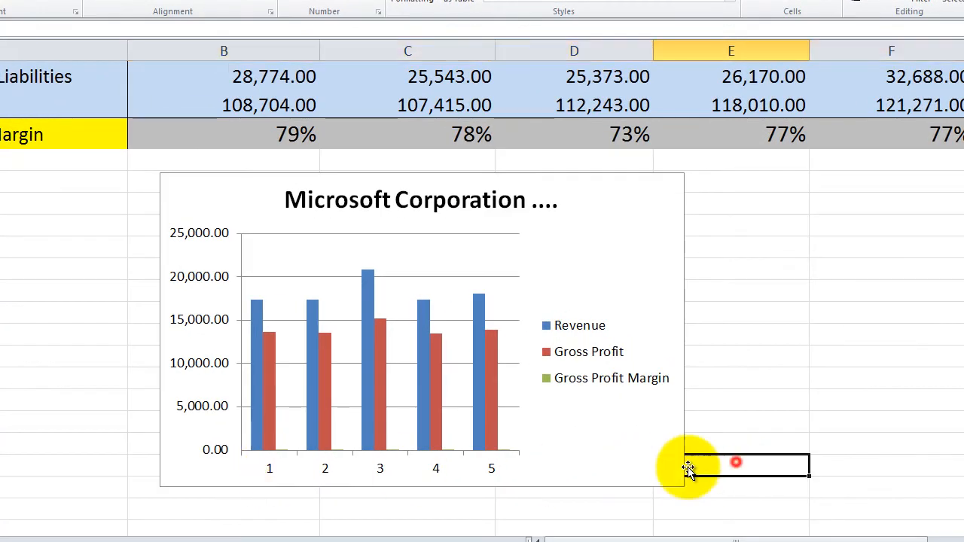
Step: Set the chart's horizontal axis labels to the quarter headings in B1:F1 and apply the data source change
click(523, 464)
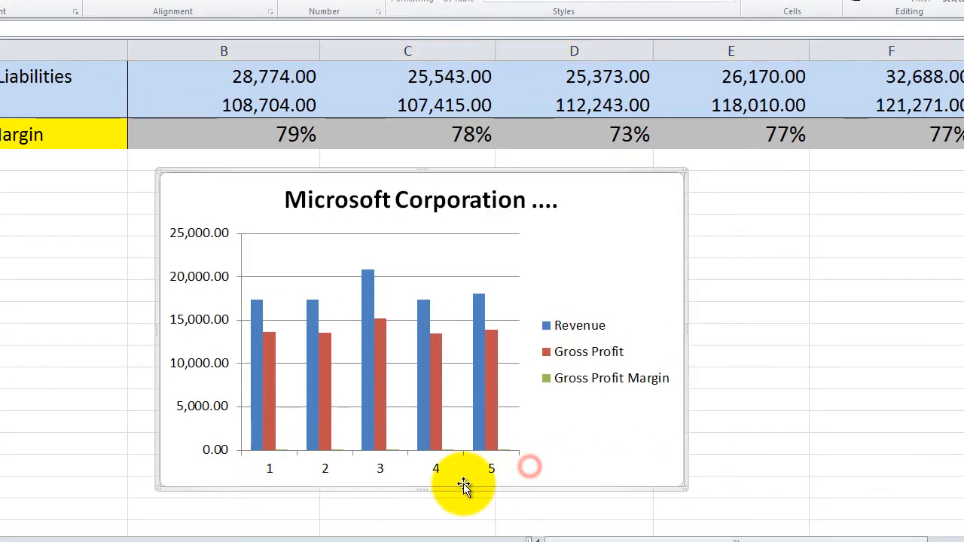
click(270, 471)
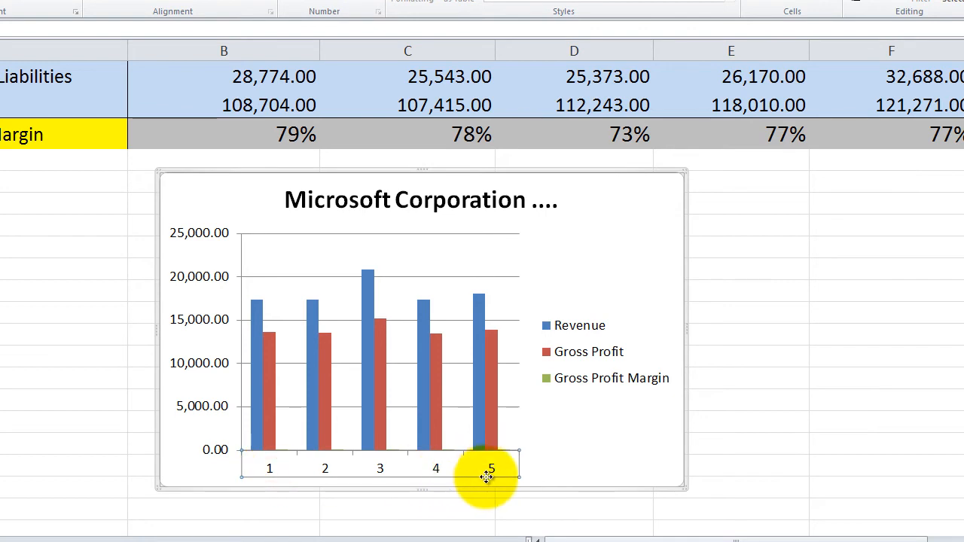
right_click(326, 468)
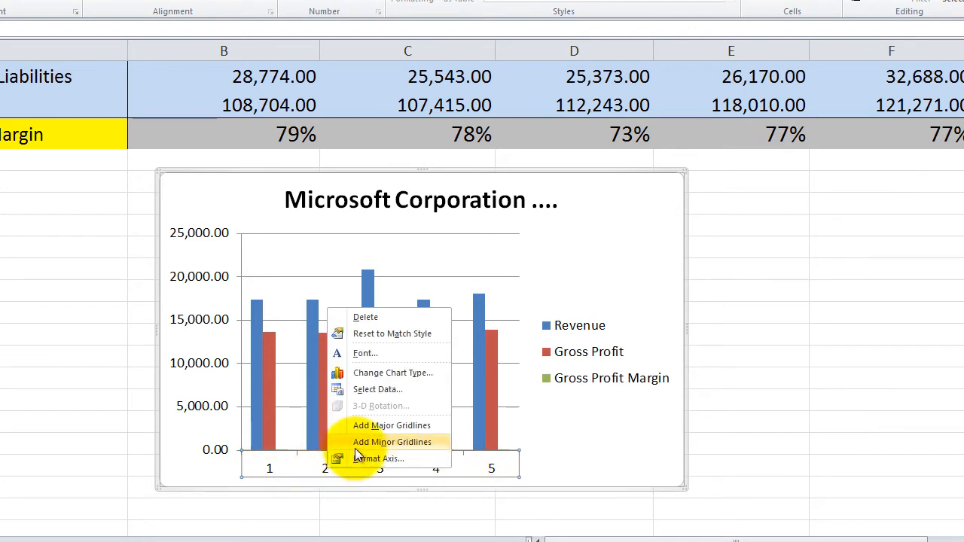
click(371, 394)
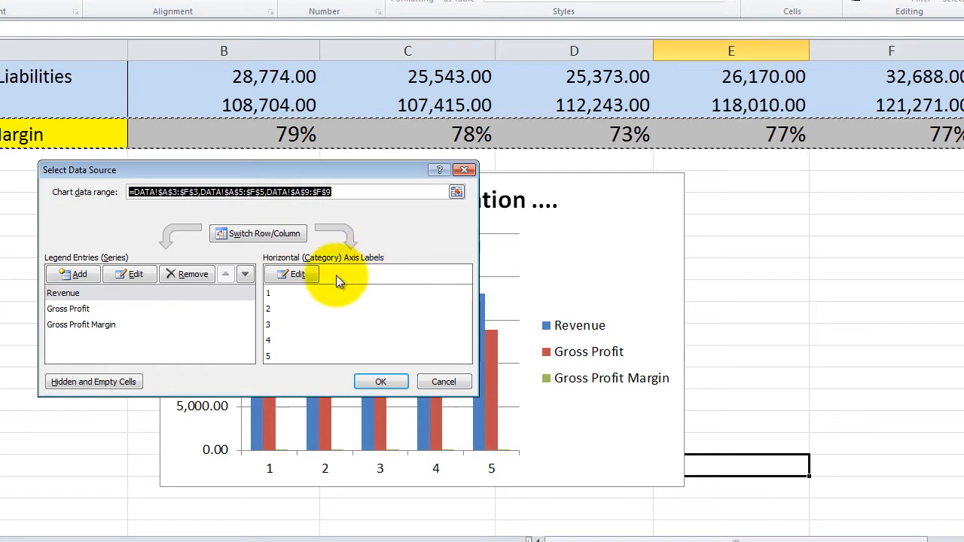
click(299, 277)
scroll(401, 316, up, 3)
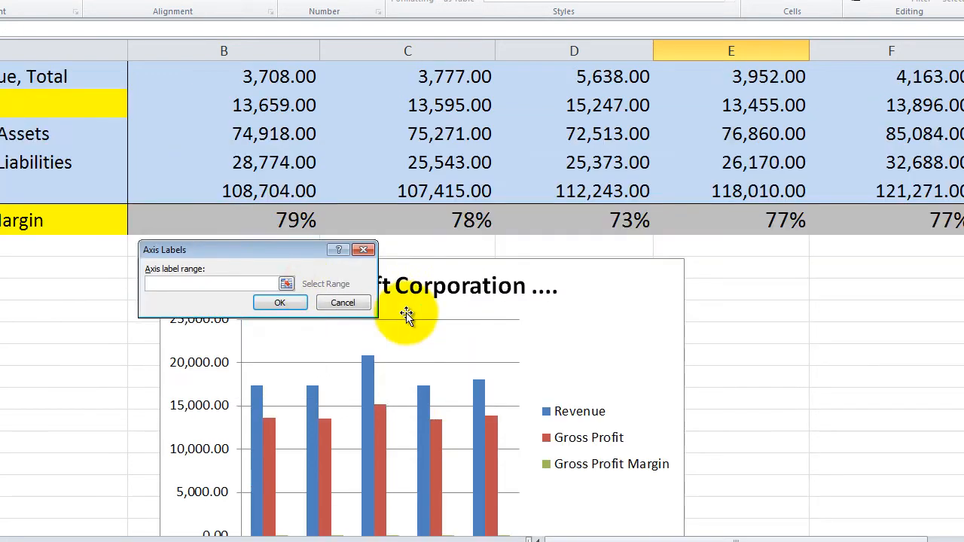
scroll(388, 331, down, 1)
scroll(380, 325, up, 1)
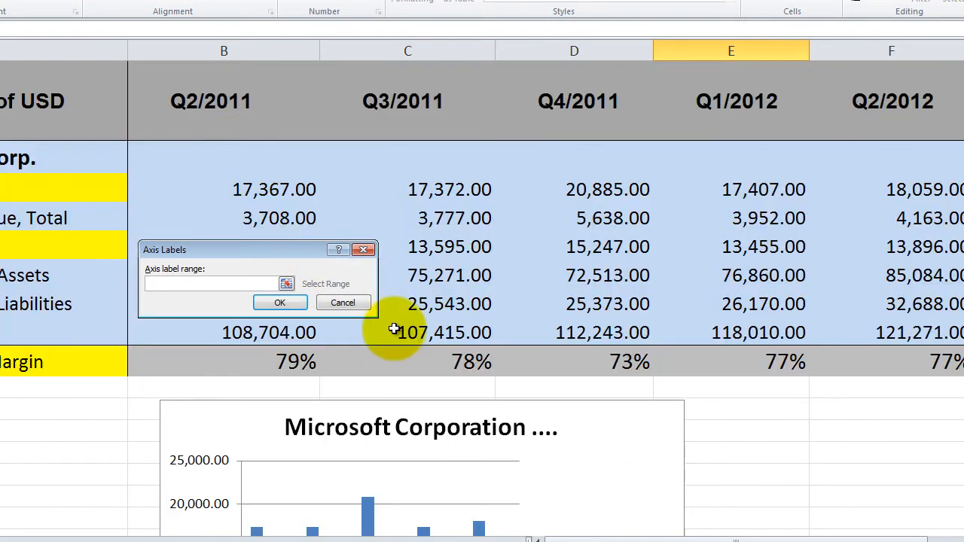
drag(195, 96, 854, 98)
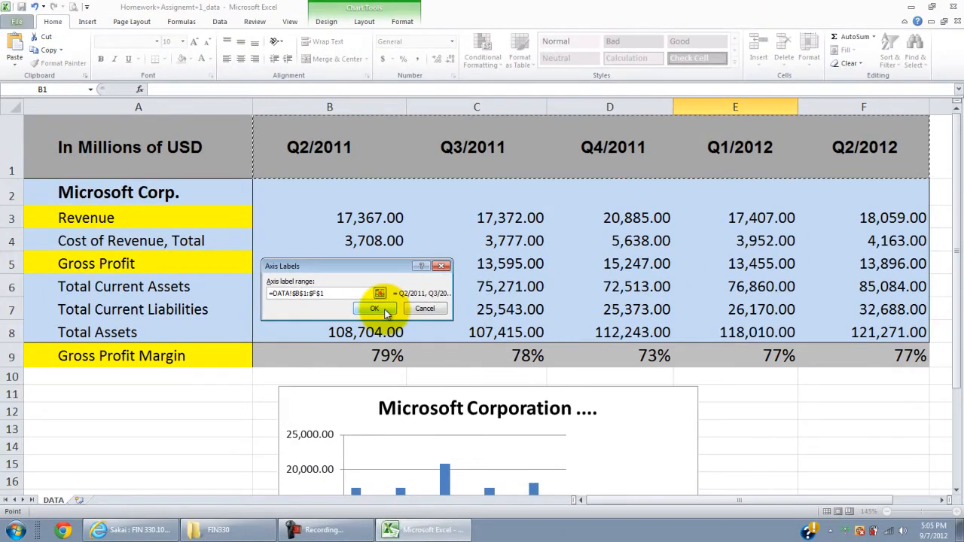
click(290, 304)
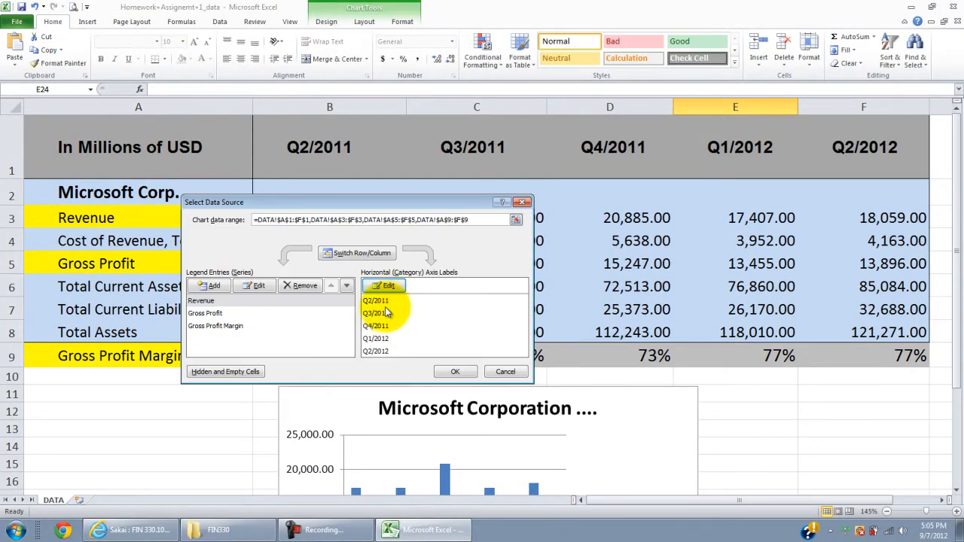
click(377, 313)
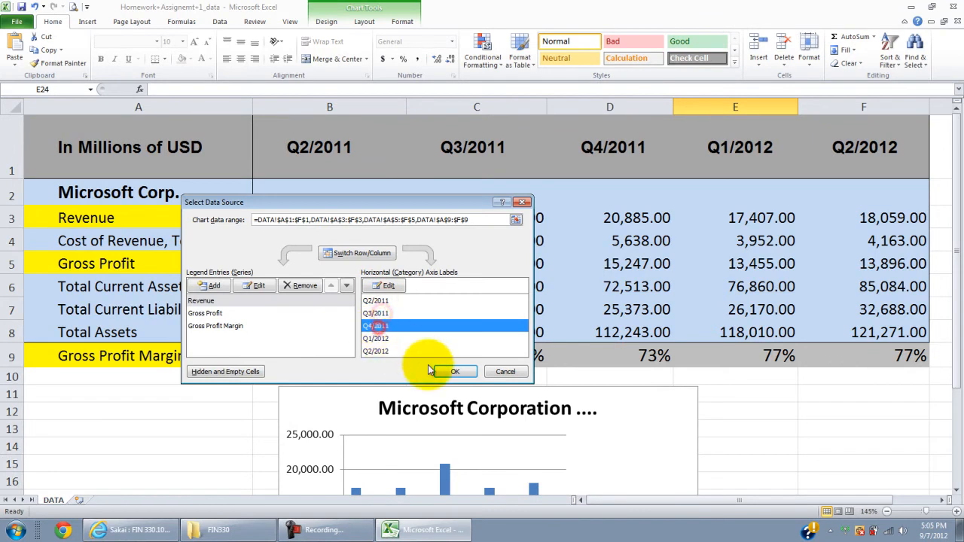
click(452, 371)
Step: Enlarge the chart from its lower-left corner so that it reaches into column A and down to about row 30
scroll(479, 398, down, 1)
scroll(478, 397, down, 1)
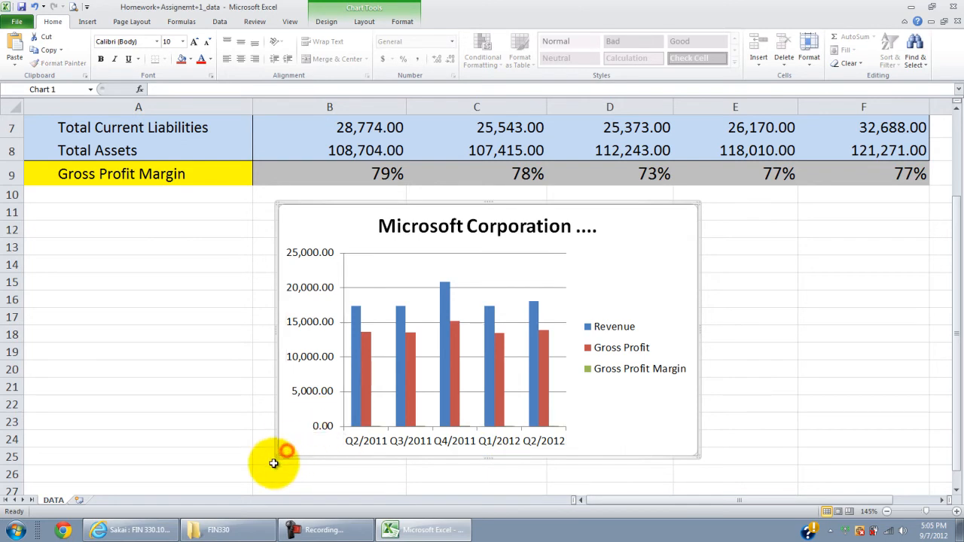
click(219, 451)
click(297, 437)
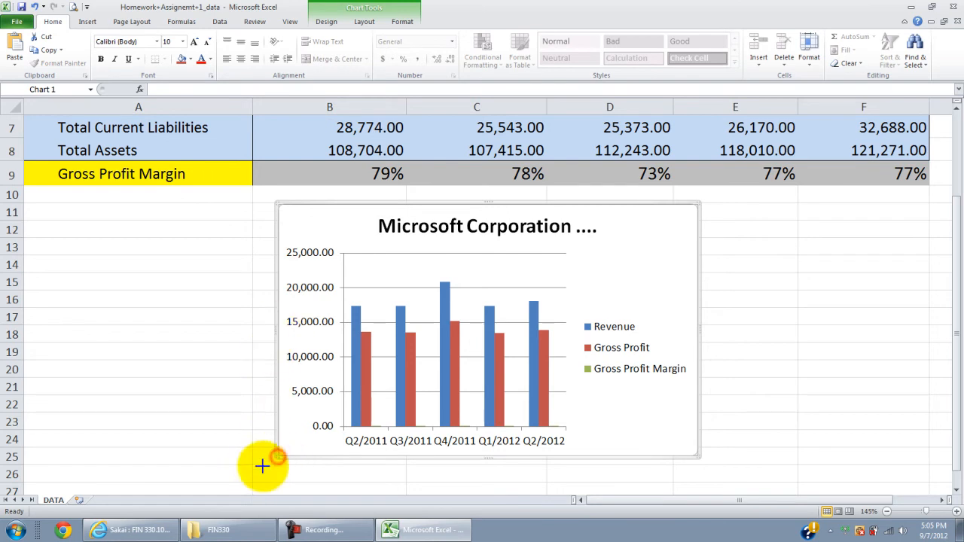
scroll(219, 493, down, 1)
drag(190, 443, 164, 482)
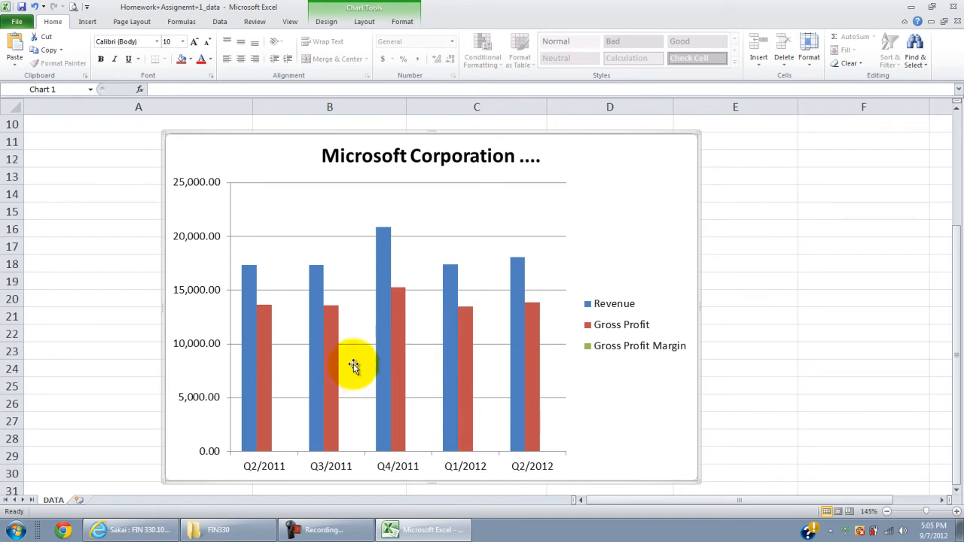
click(278, 450)
click(746, 383)
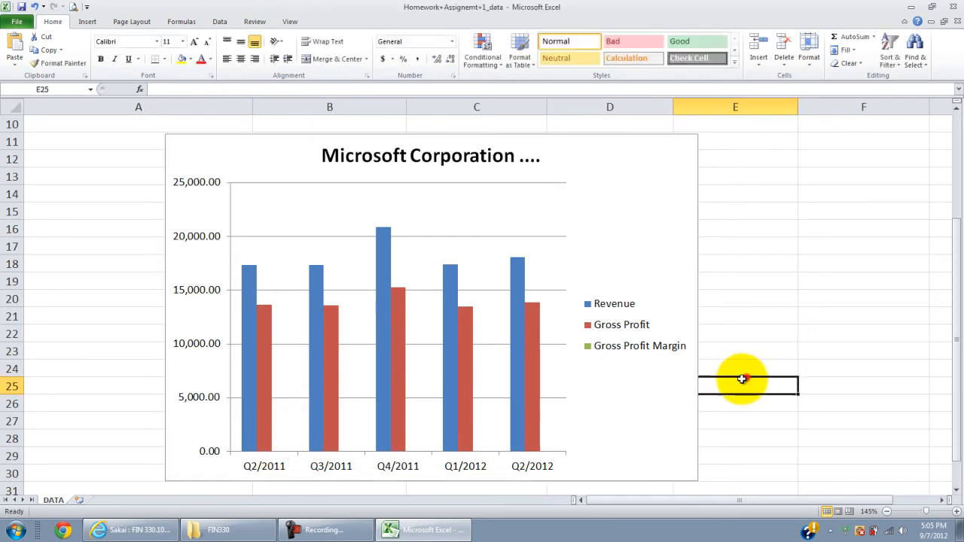
click(619, 353)
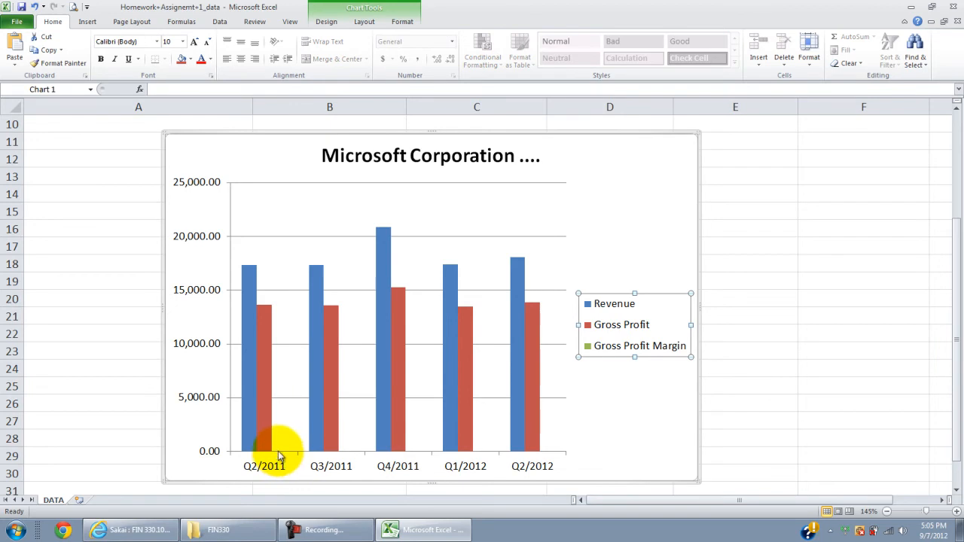
click(735, 383)
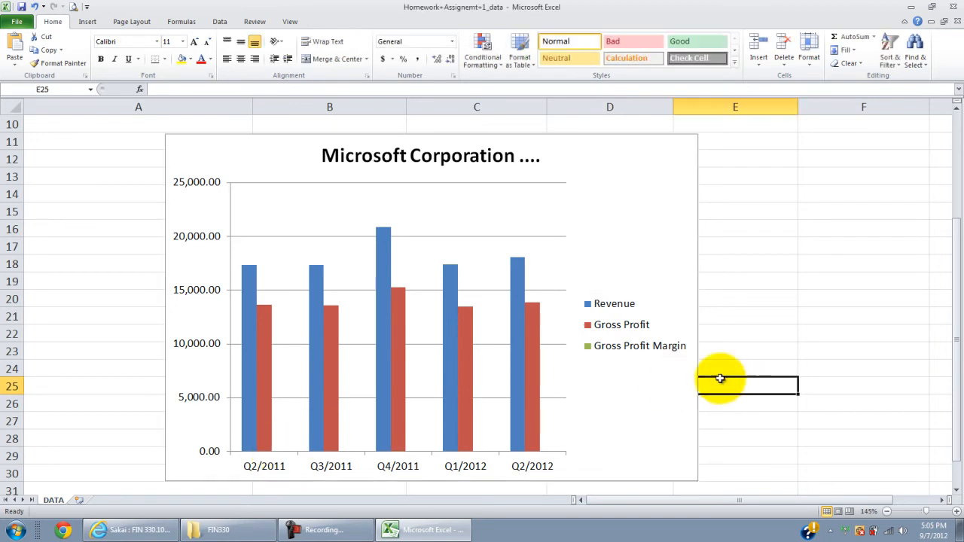
Step: Step through the chart's series to Gross Profit Margin and change only that series to a line with markers
click(249, 339)
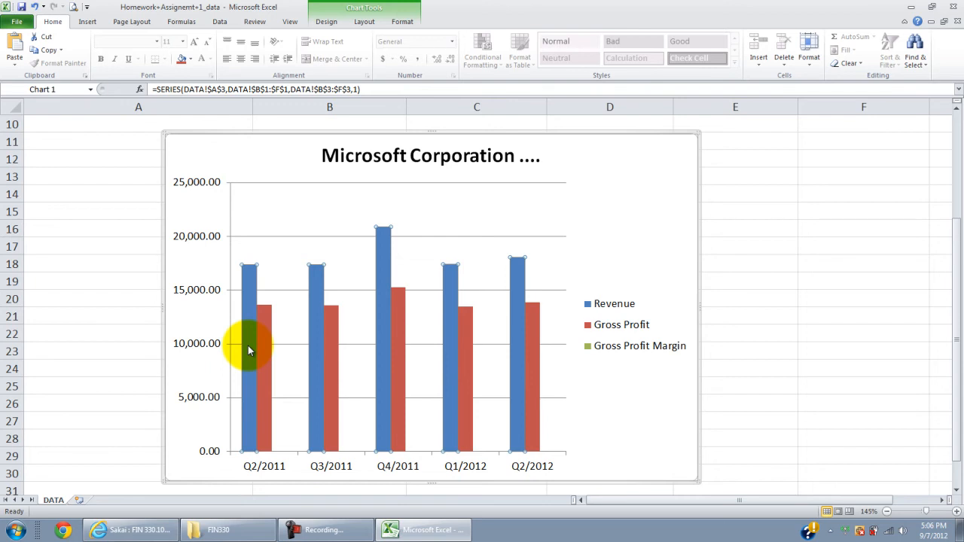
click(250, 350)
key(Right)
key(Right)
key(Right)
key(Right)
key(Right)
key(Right)
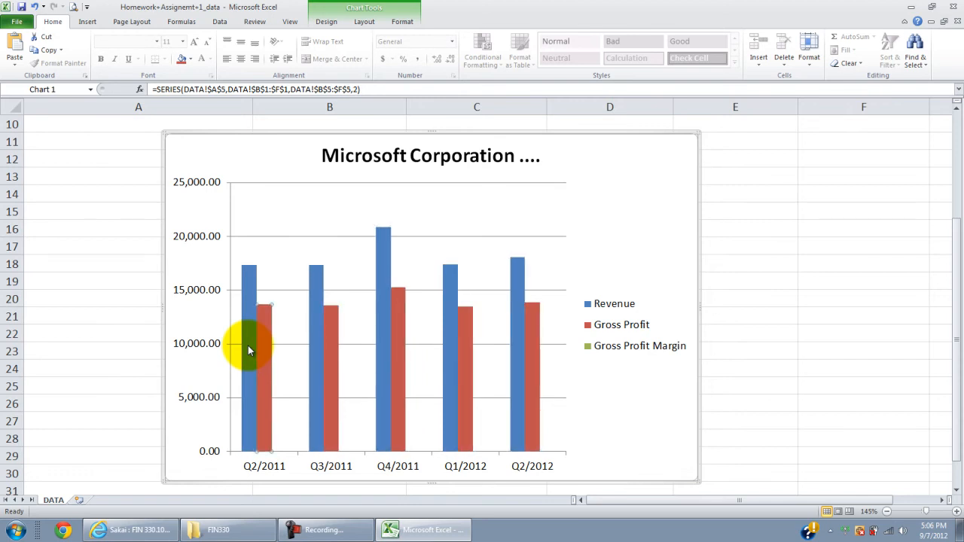
key(Right)
key(Right)
key(Right)
key(Right)
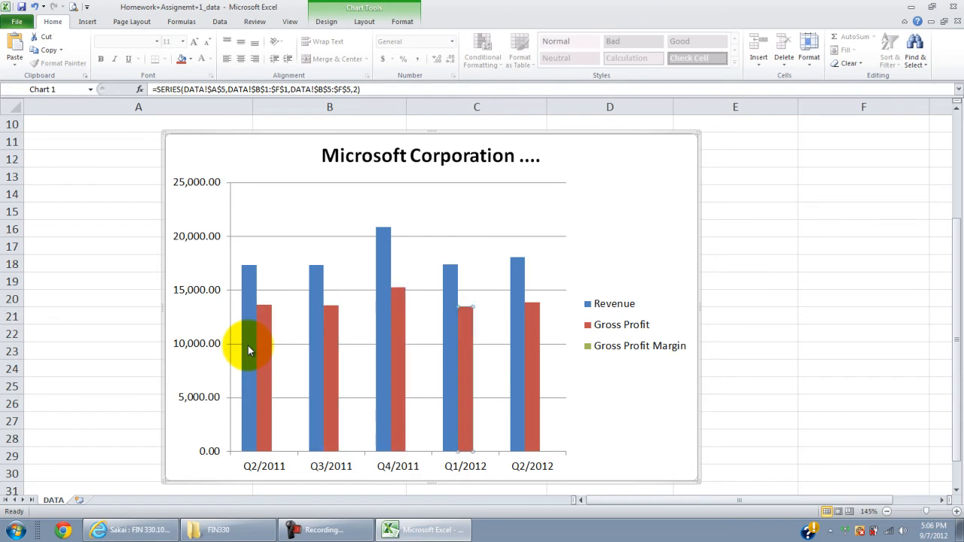
key(Right)
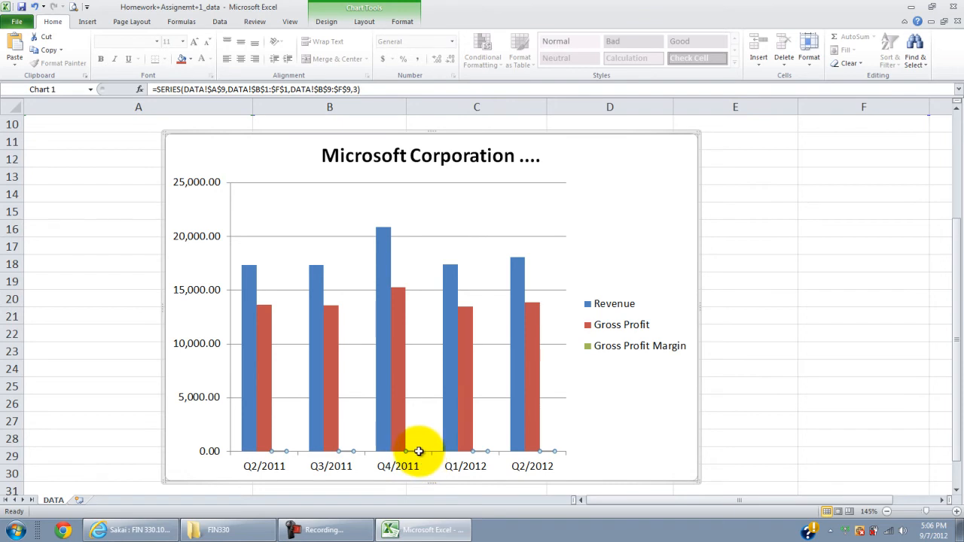
right_click(418, 452)
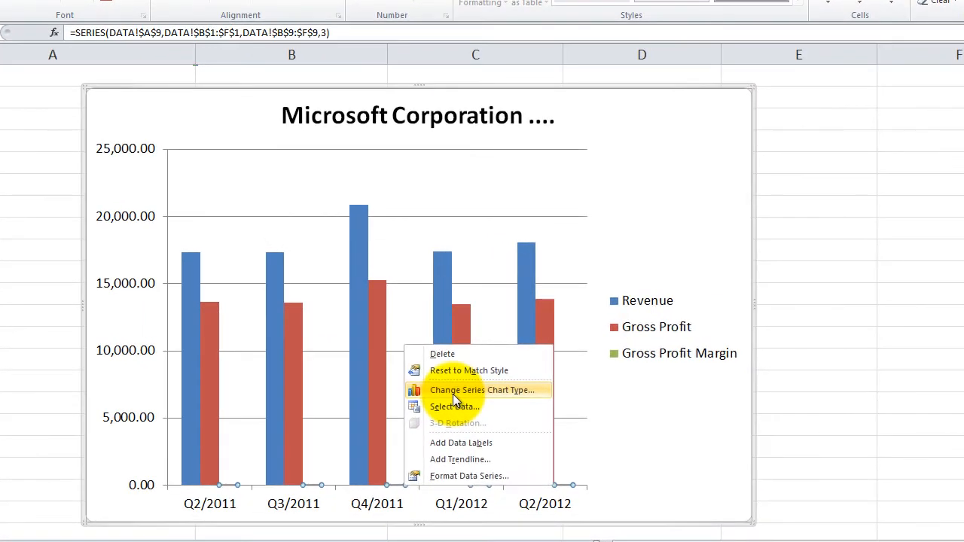
click(458, 378)
click(520, 305)
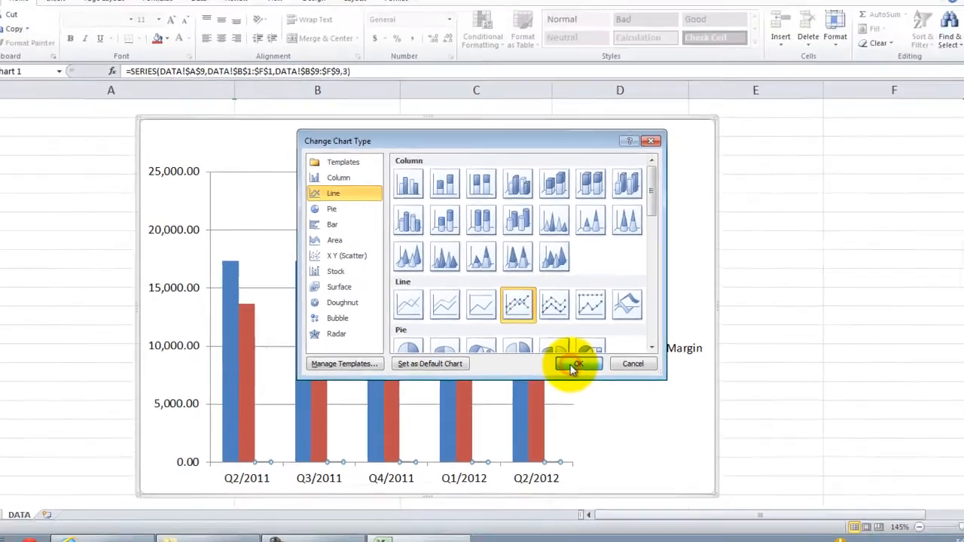
click(585, 371)
Step: Plot the Gross Profit Margin line on the secondary axis through its data series formatting
click(455, 453)
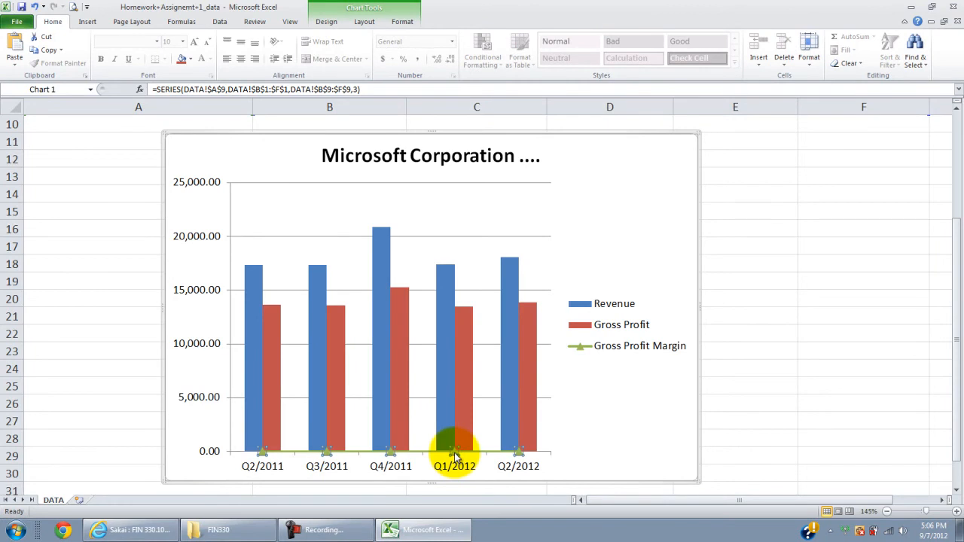
right_click(454, 454)
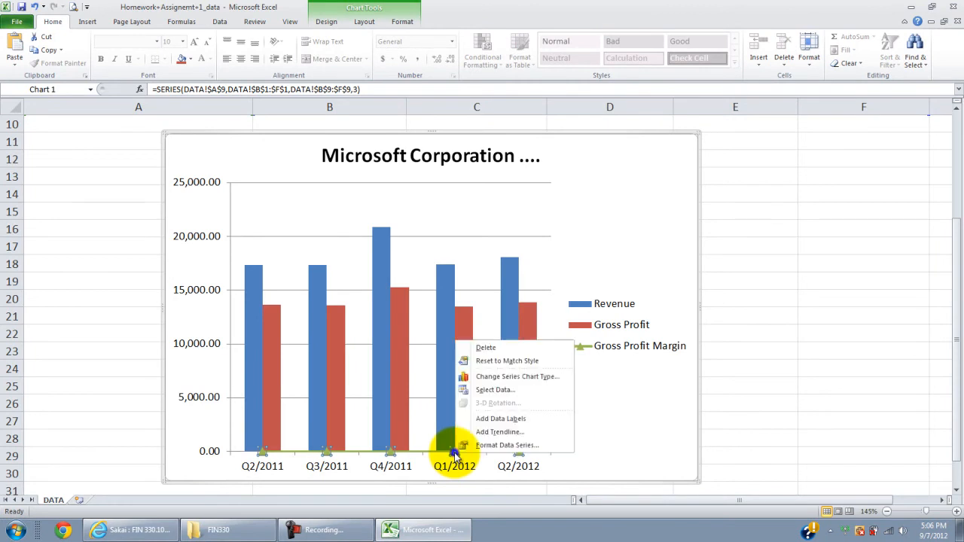
click(496, 446)
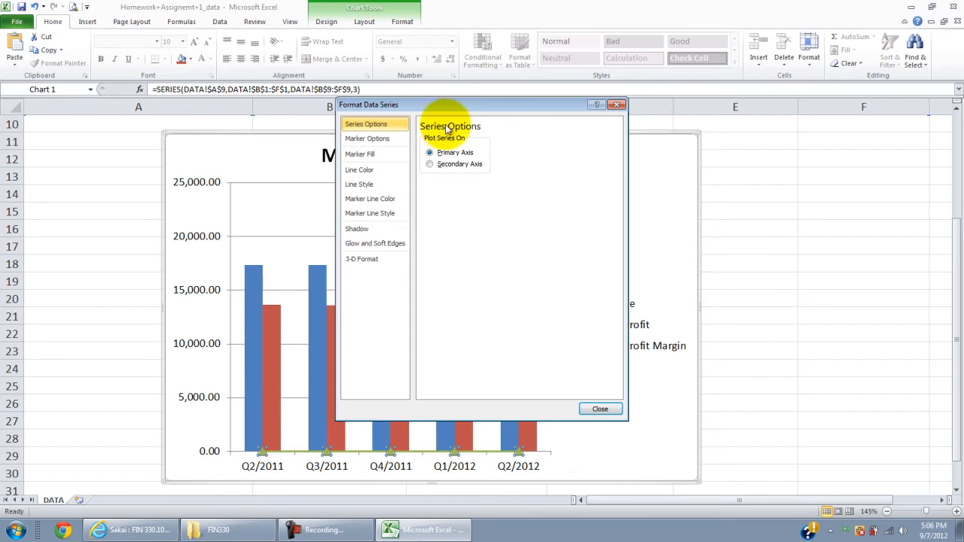
click(430, 163)
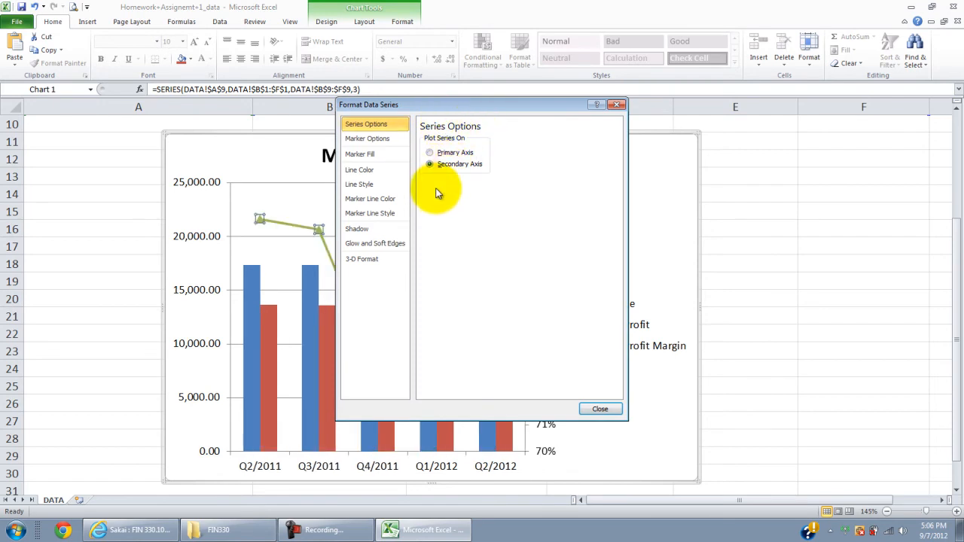
click(597, 409)
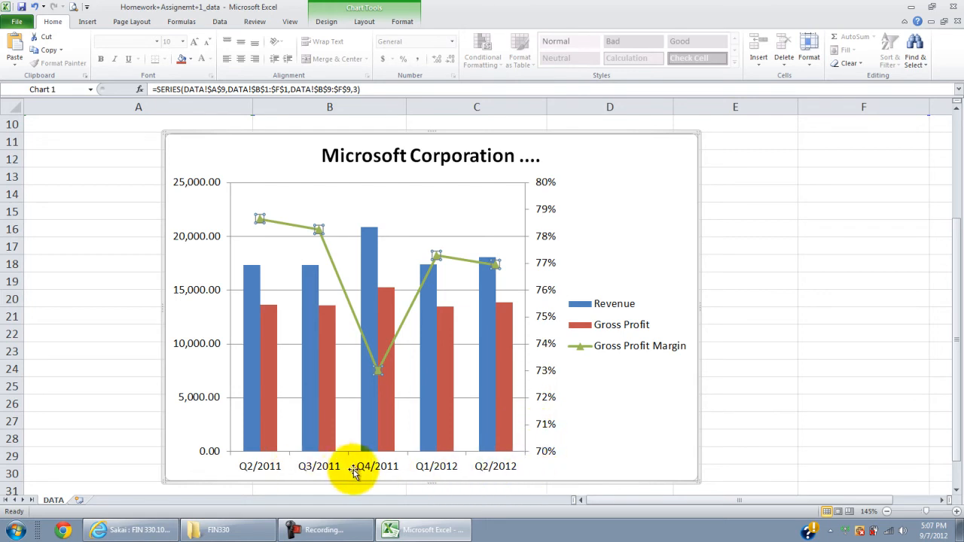
Step: Add a data table with legend keys below the chart
click(631, 434)
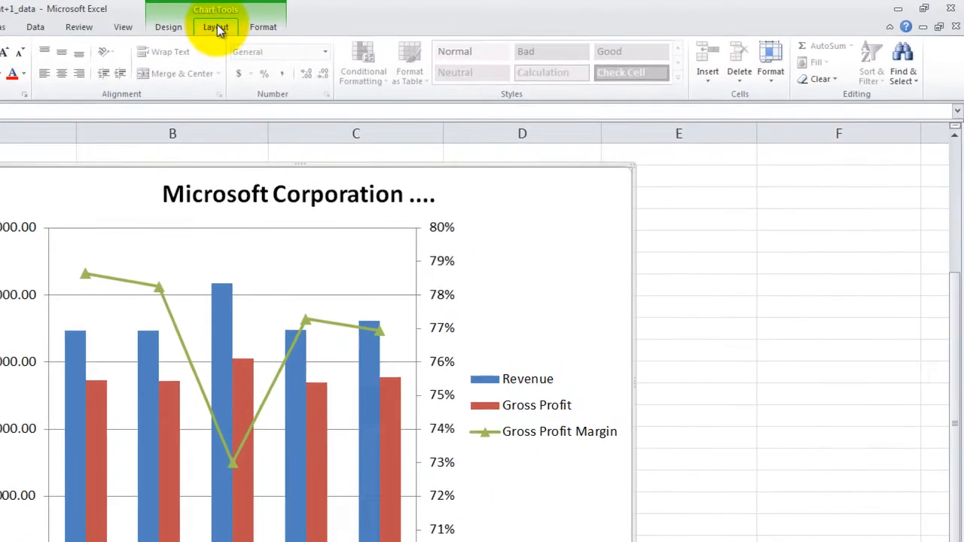
click(316, 23)
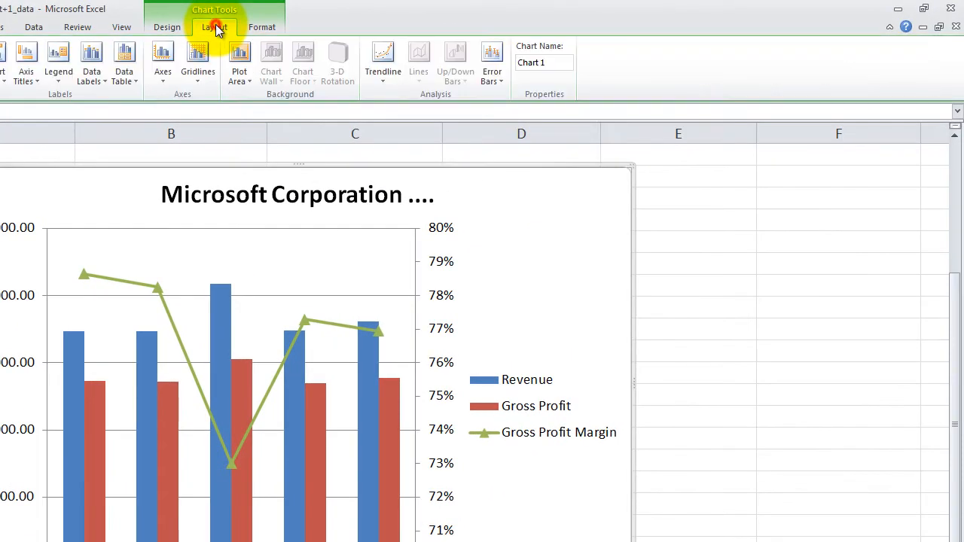
click(136, 81)
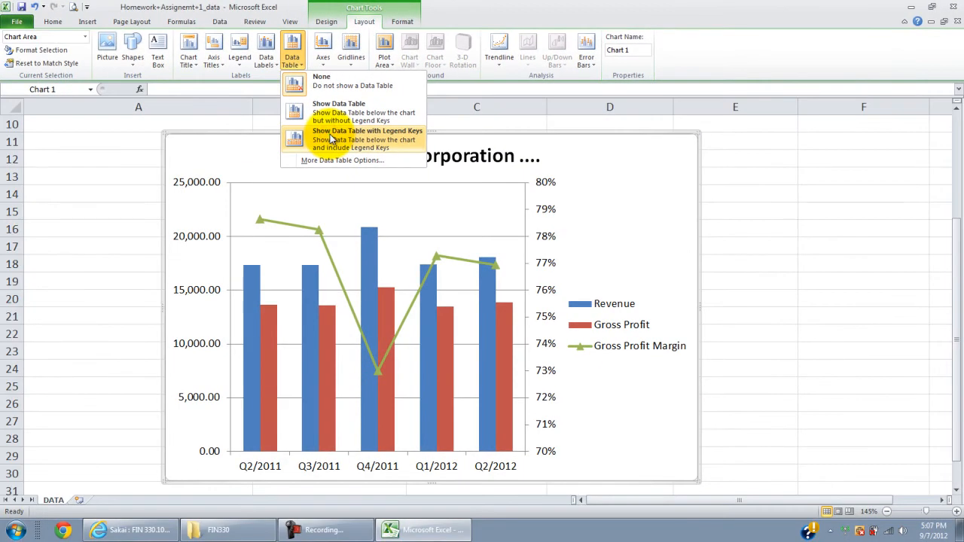
click(330, 134)
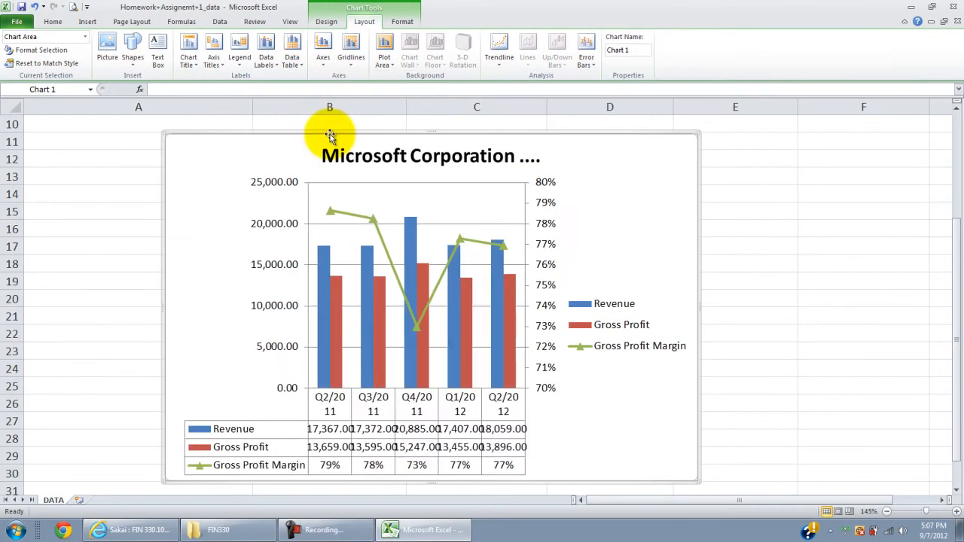
Step: Make the chart legend narrower and taller so that the Gross Profit Margin entry wraps onto two lines
scroll(549, 404, down, 1)
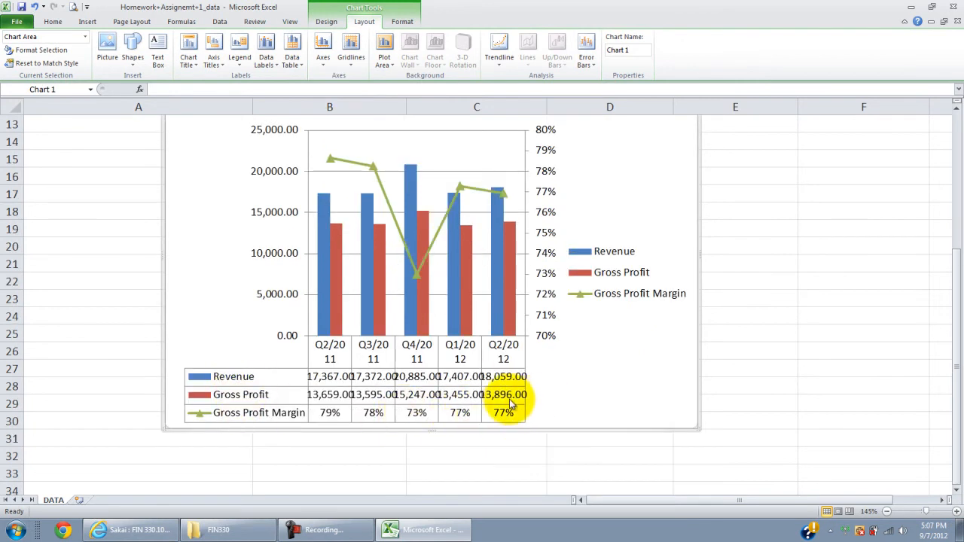
scroll(662, 424, up, 1)
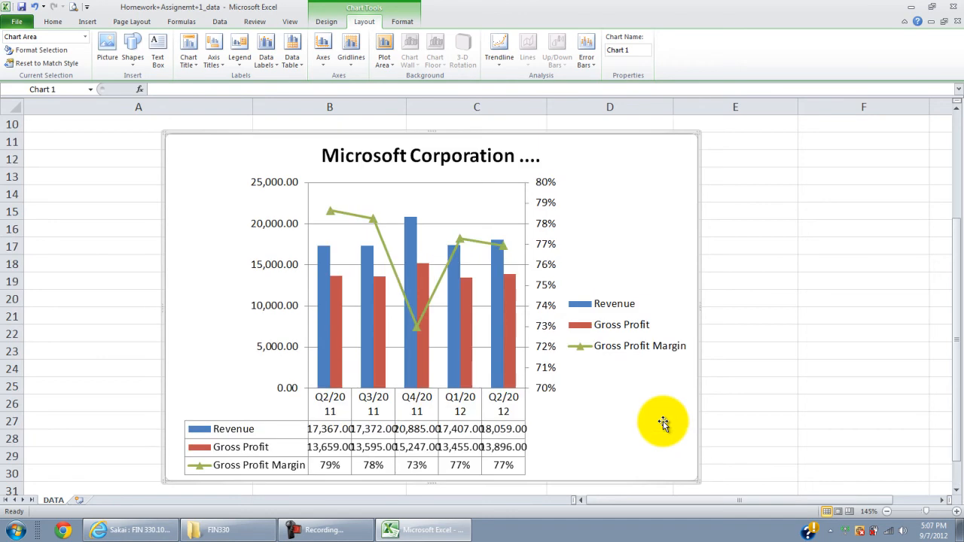
click(619, 350)
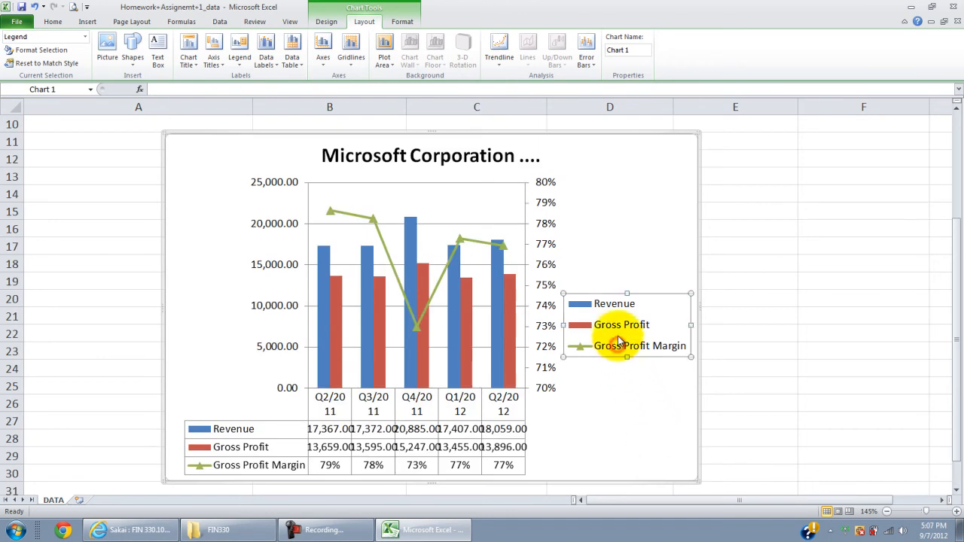
drag(562, 324, 595, 325)
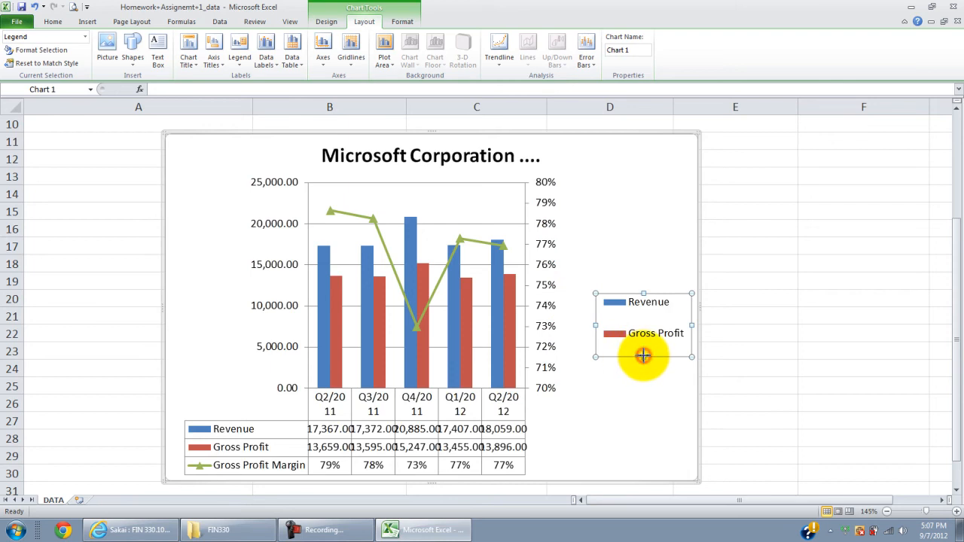
drag(643, 394, 643, 394)
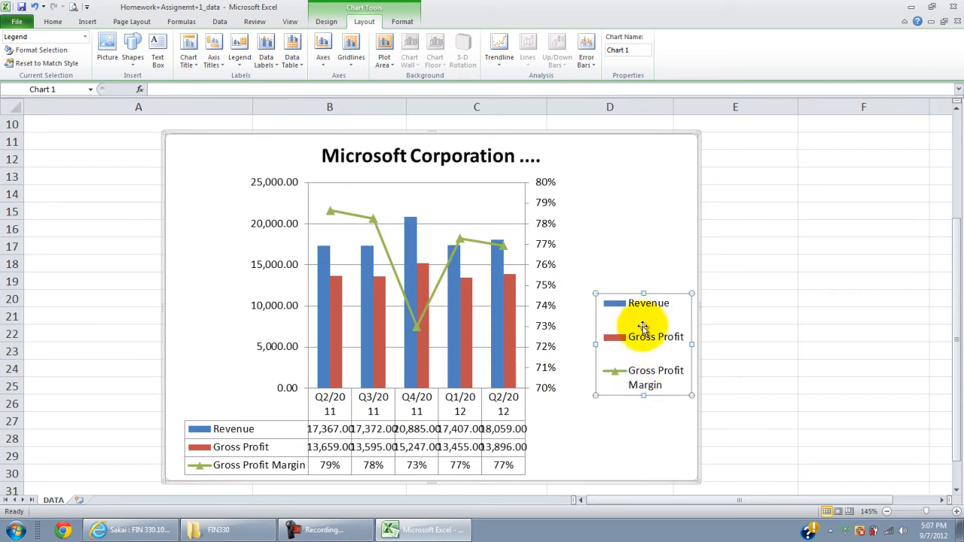
Step: Move the chart legend up and widen the chart on its left side so the quarter labels fit on one line
click(642, 321)
drag(645, 278, 643, 278)
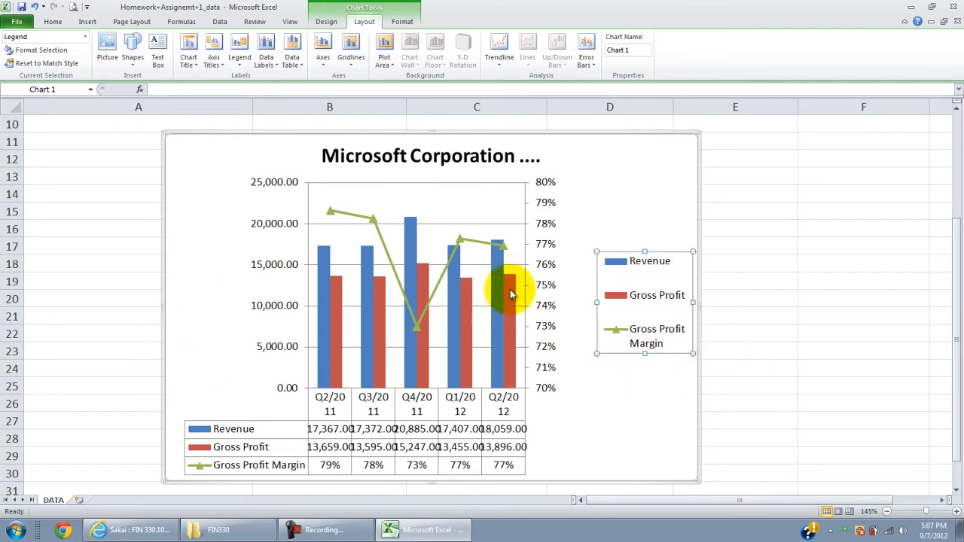
drag(163, 308, 97, 308)
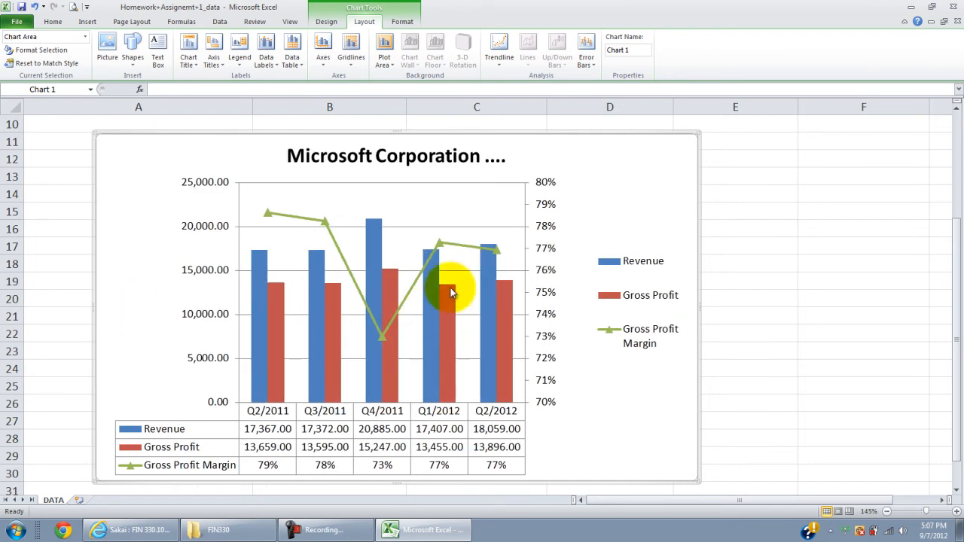
click(362, 198)
click(746, 205)
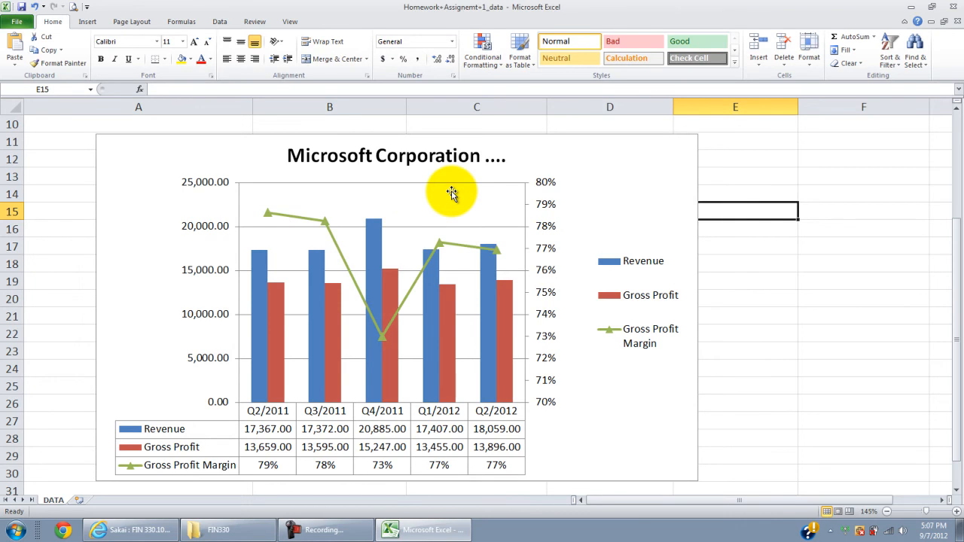
Step: Resize the plot area, lowering its top edge slightly below the chart title and extending it toward the legend
click(452, 193)
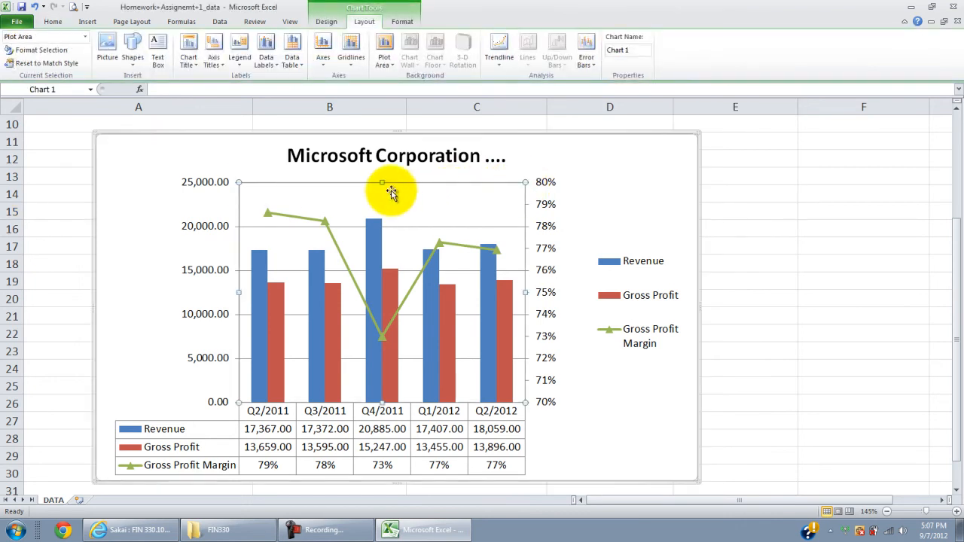
drag(238, 182, 261, 214)
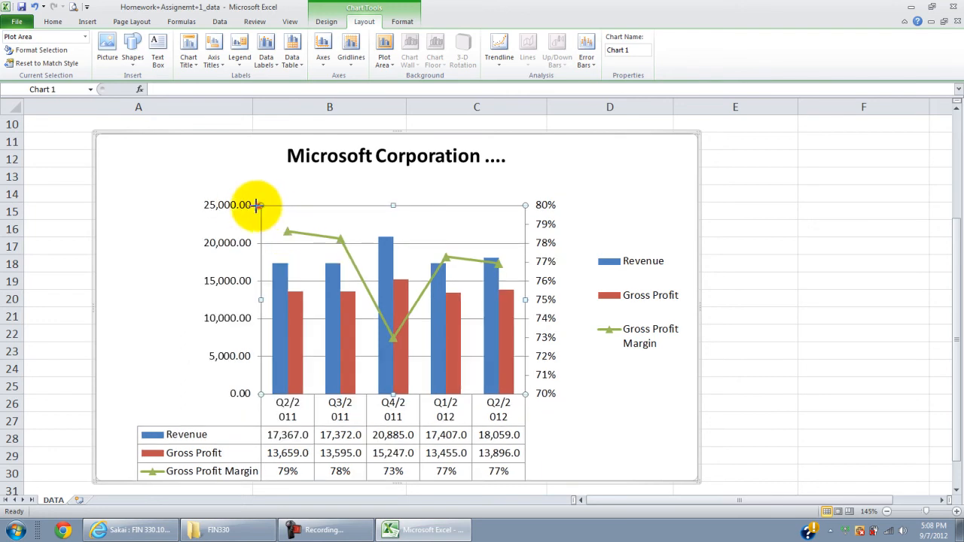
drag(244, 197, 244, 196)
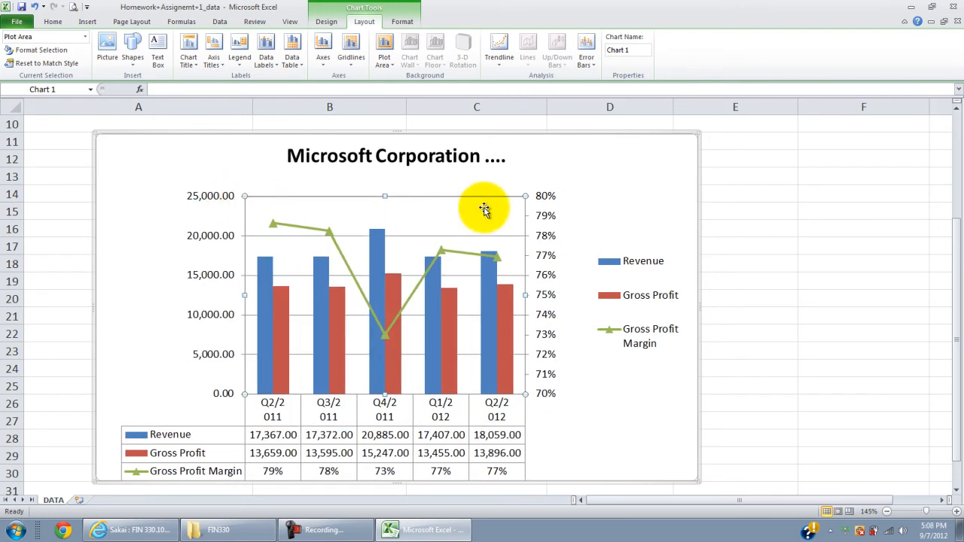
drag(526, 199, 549, 193)
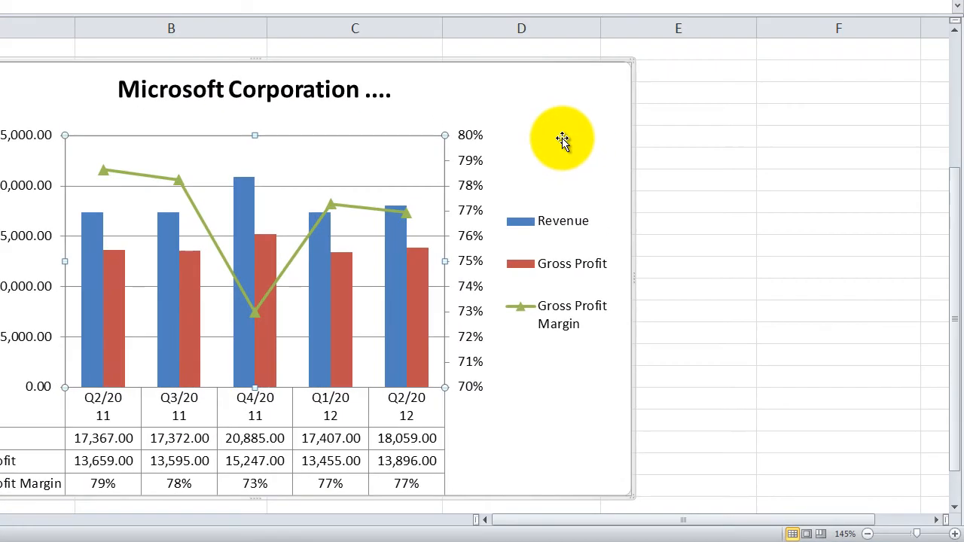
click(563, 138)
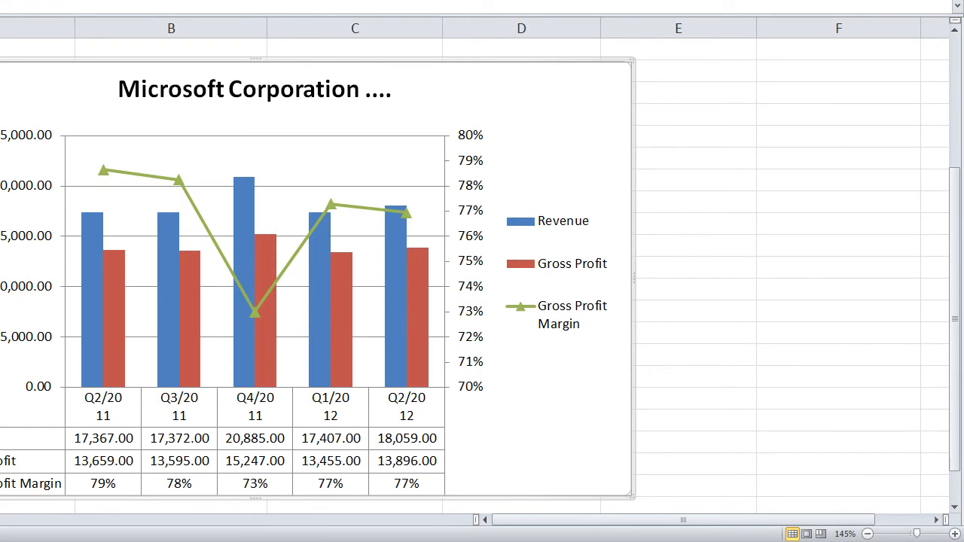
Step: Add a rotated primary vertical axis title reading "Million USD"
click(36, 0)
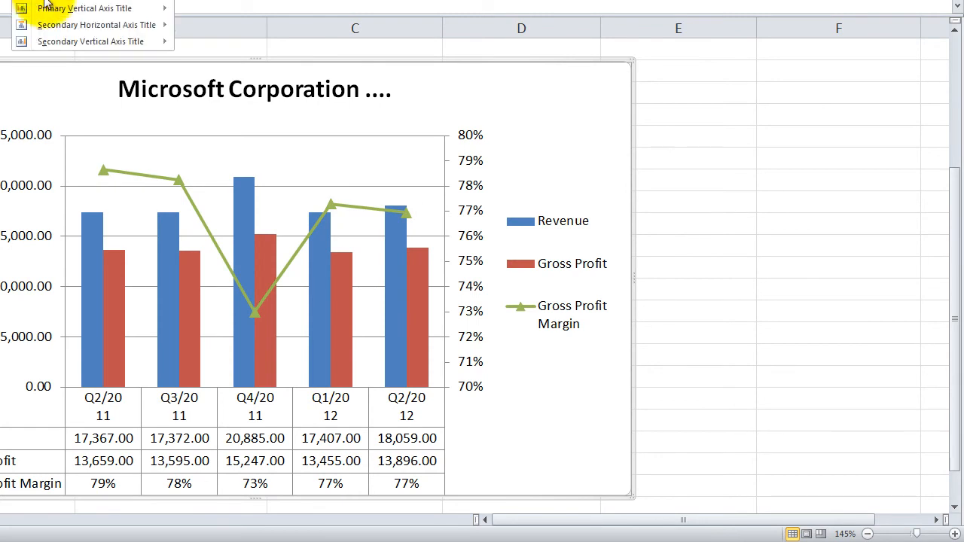
mouse_move(48, 9)
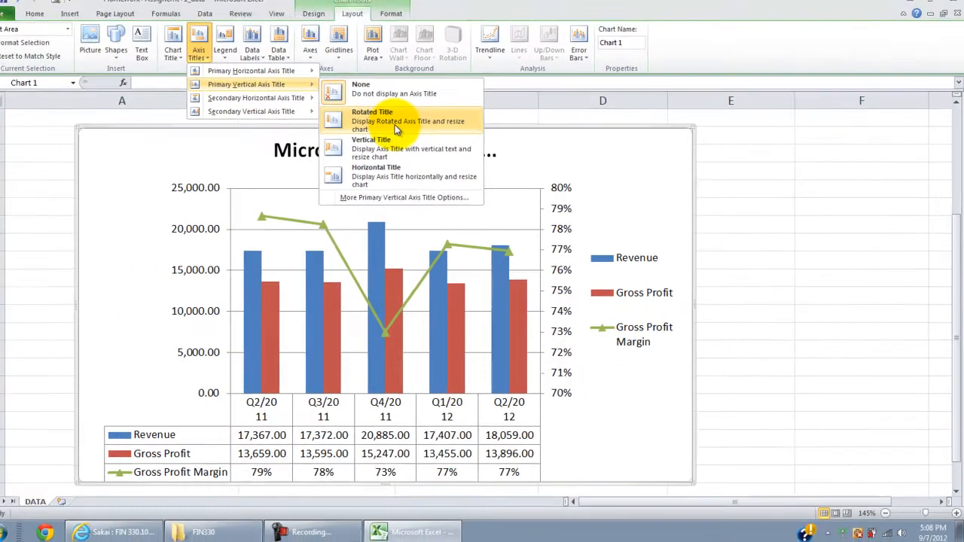
click(268, 64)
click(176, 313)
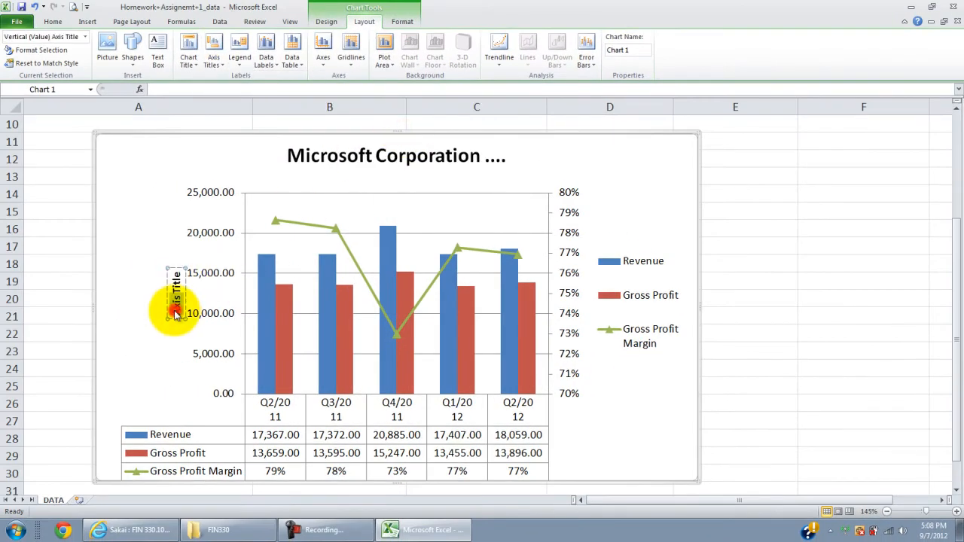
text(Million USD)
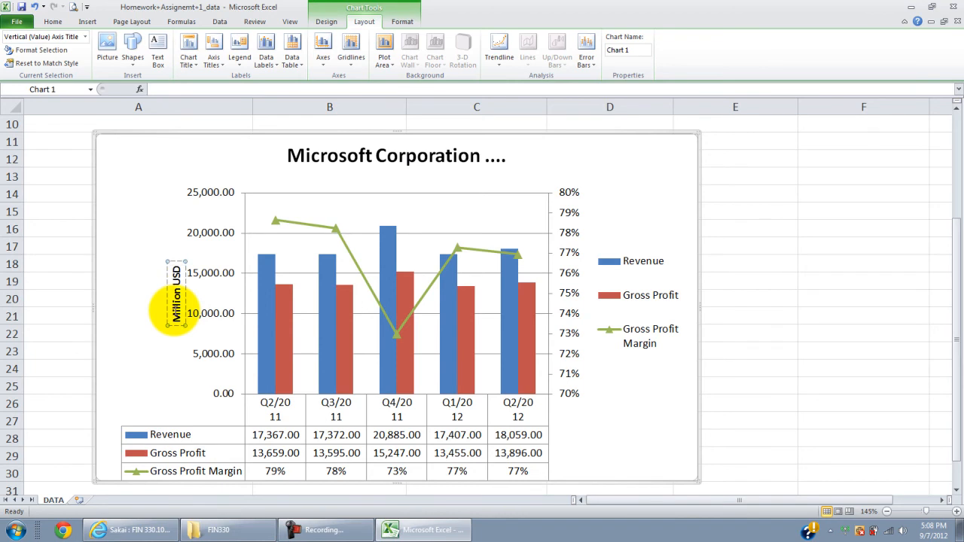
Step: Set the font size of the "Million USD" axis title to 16
click(175, 315)
double_click(177, 315)
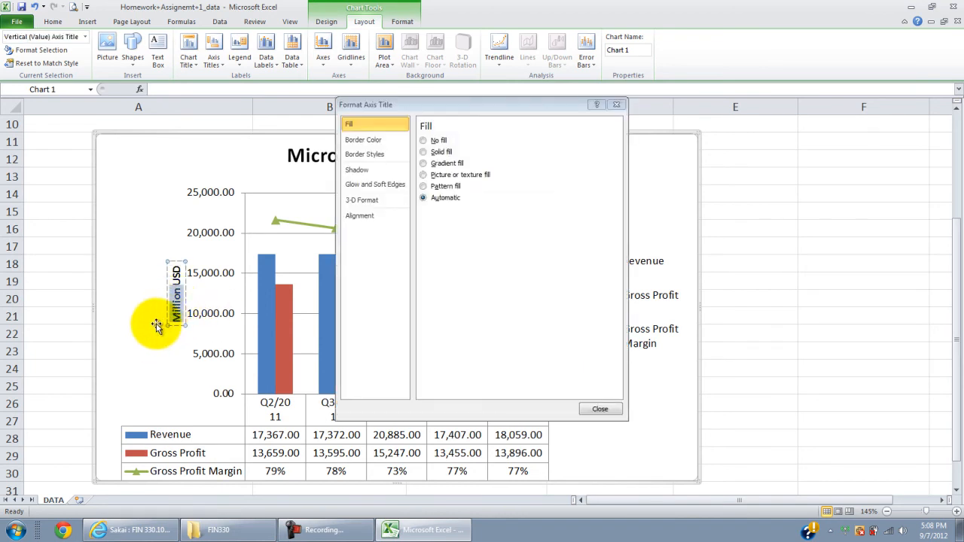
click(177, 295)
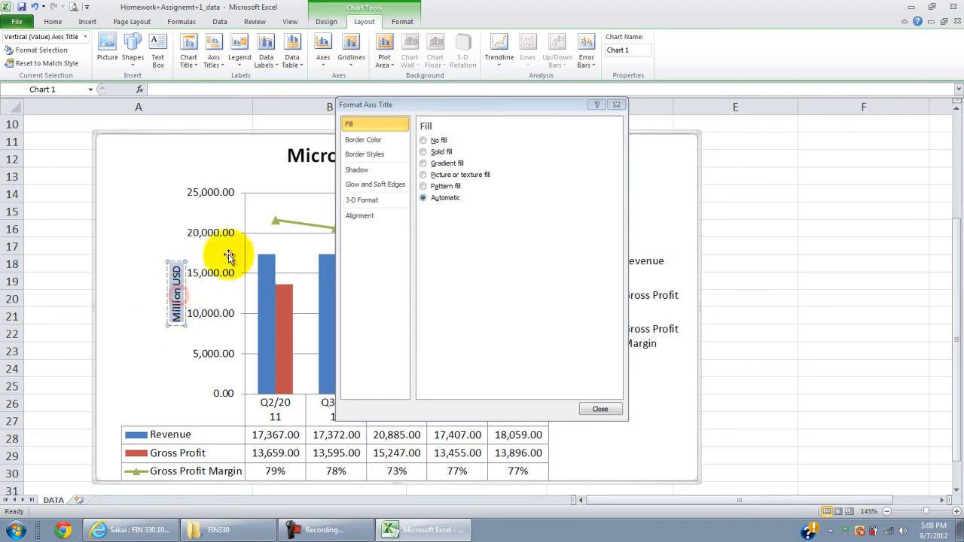
click(617, 105)
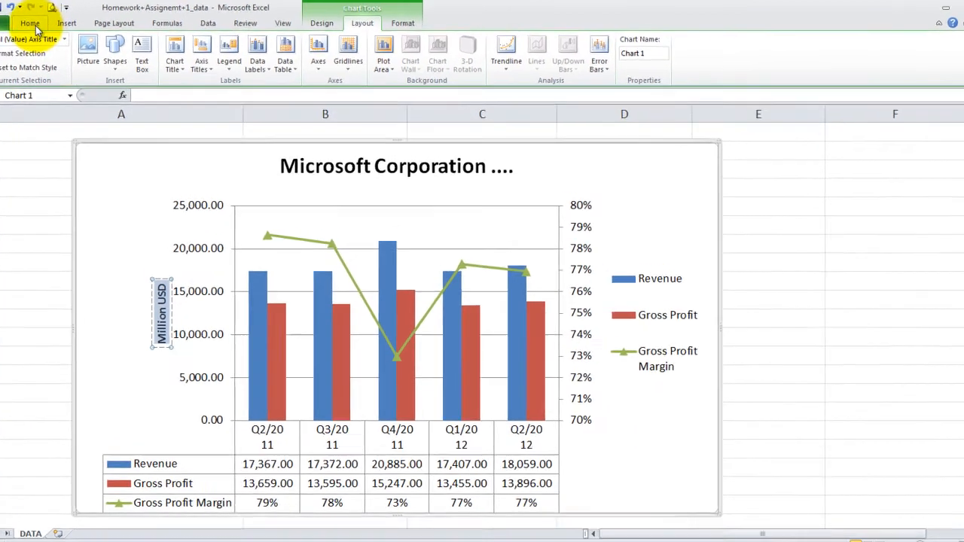
click(33, 25)
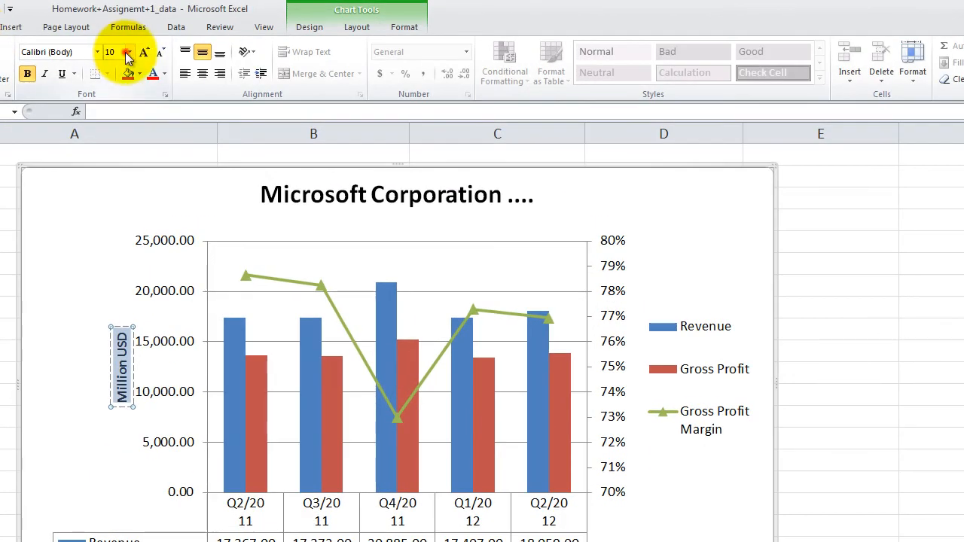
click(126, 57)
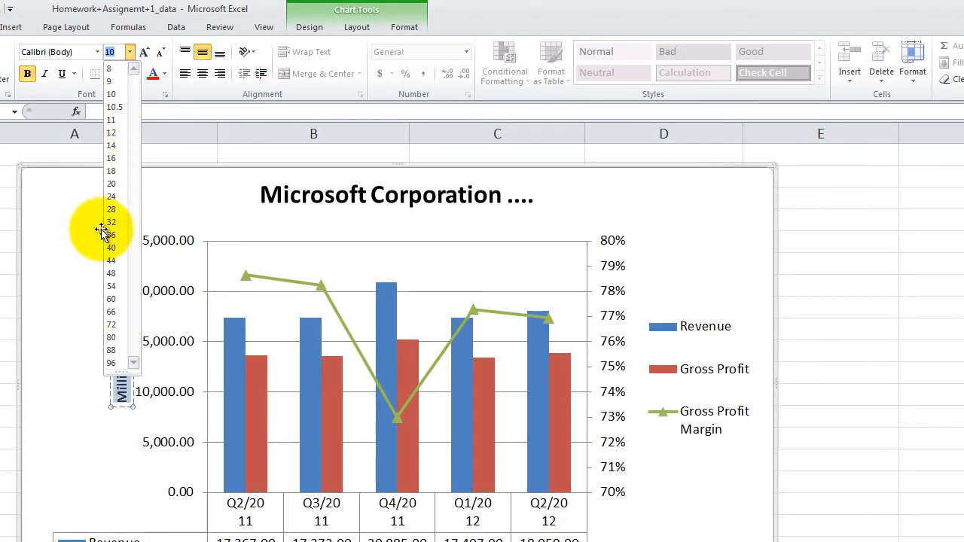
click(112, 159)
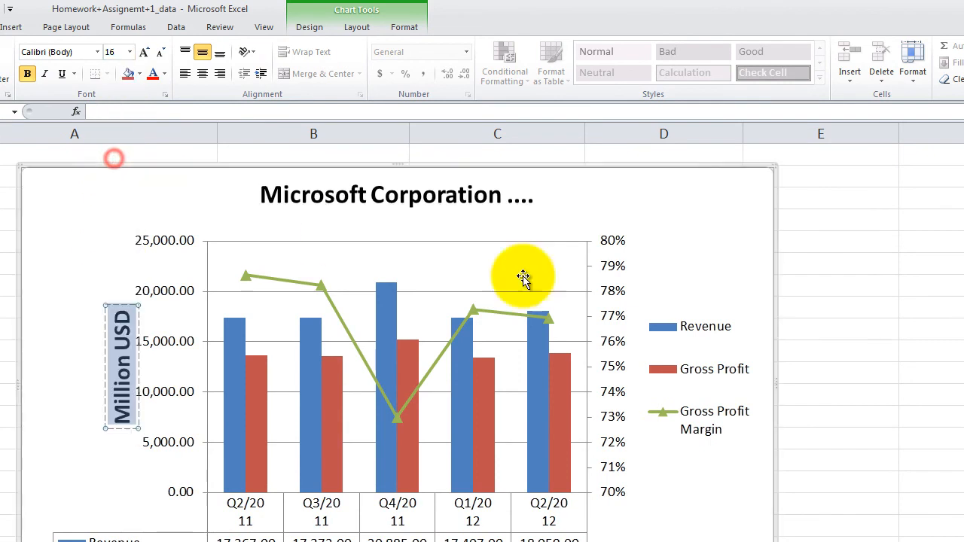
click(878, 309)
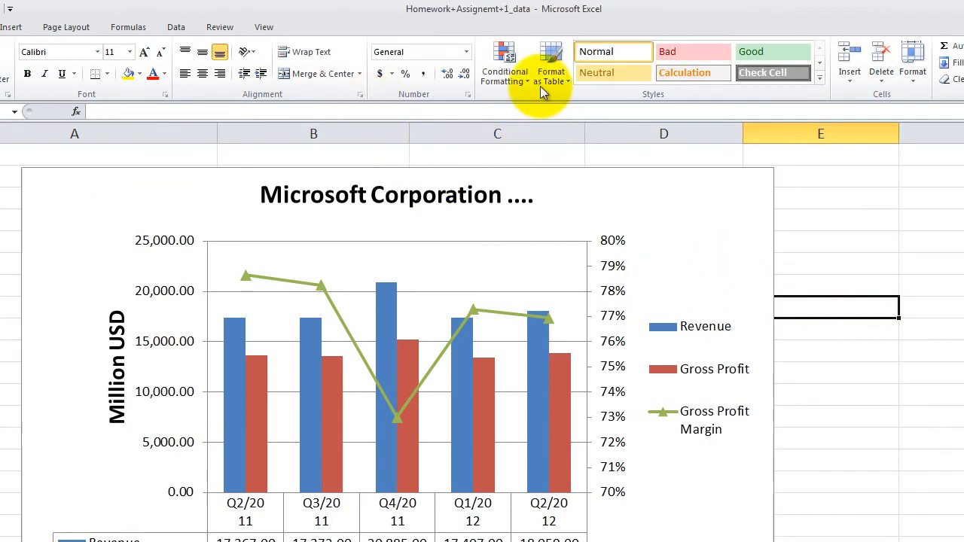
Step: Add a rotated title to the chart's secondary vertical axis
click(540, 209)
click(360, 27)
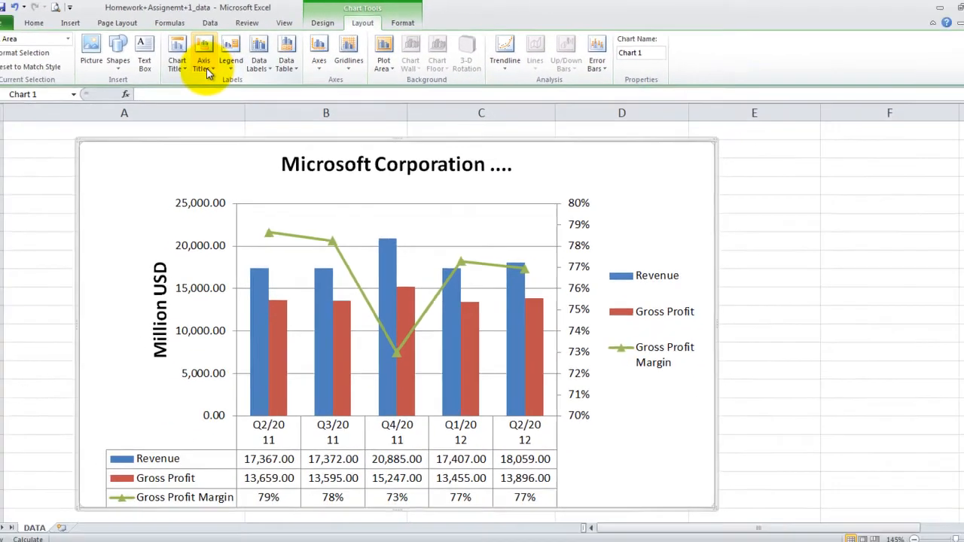
click(168, 71)
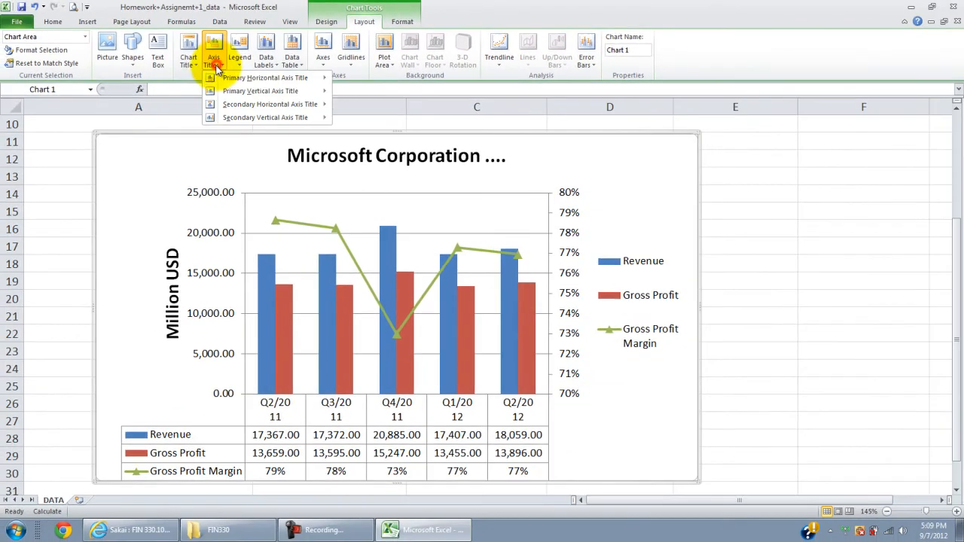
mouse_move(226, 117)
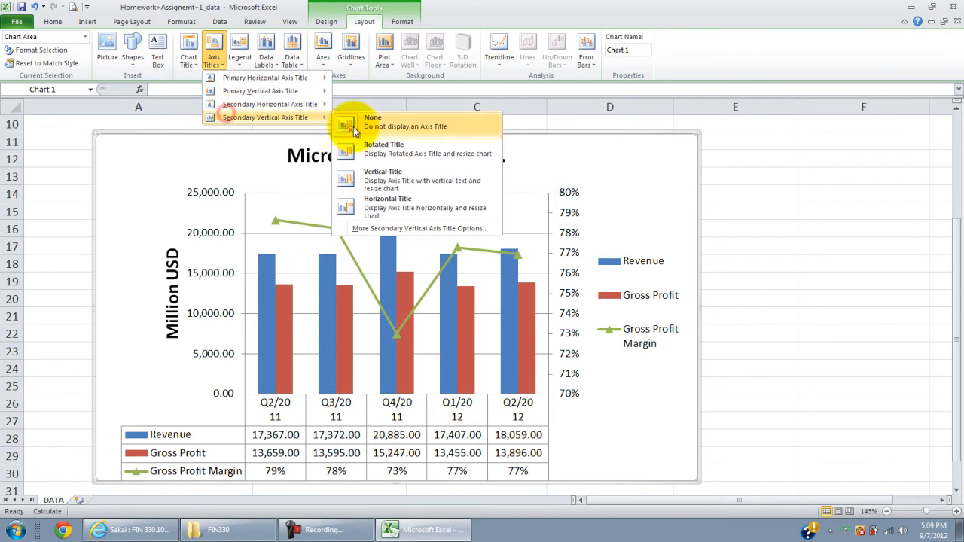
click(391, 161)
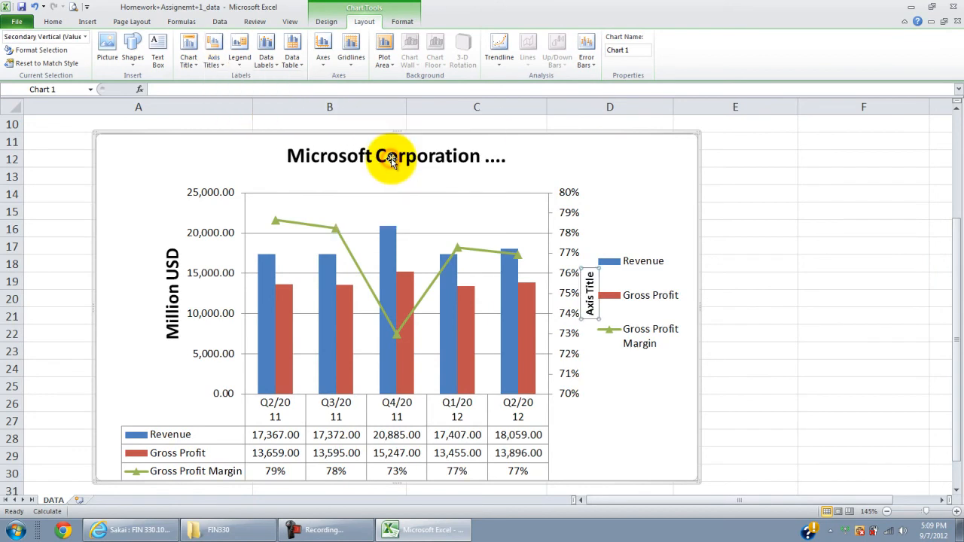
double_click(592, 301)
click(600, 411)
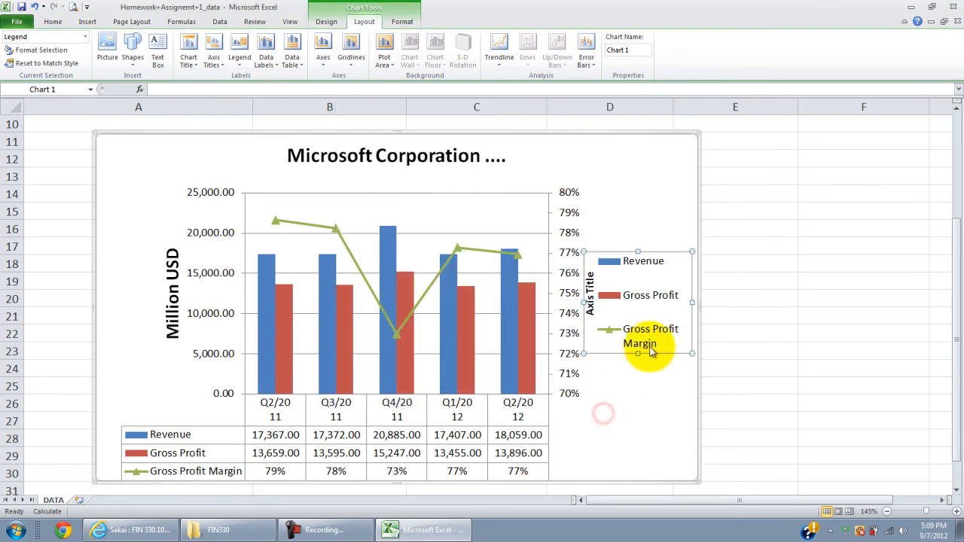
Step: Widen the chart on its right side and narrow the plot area so the secondary axis title clears the legend
click(700, 305)
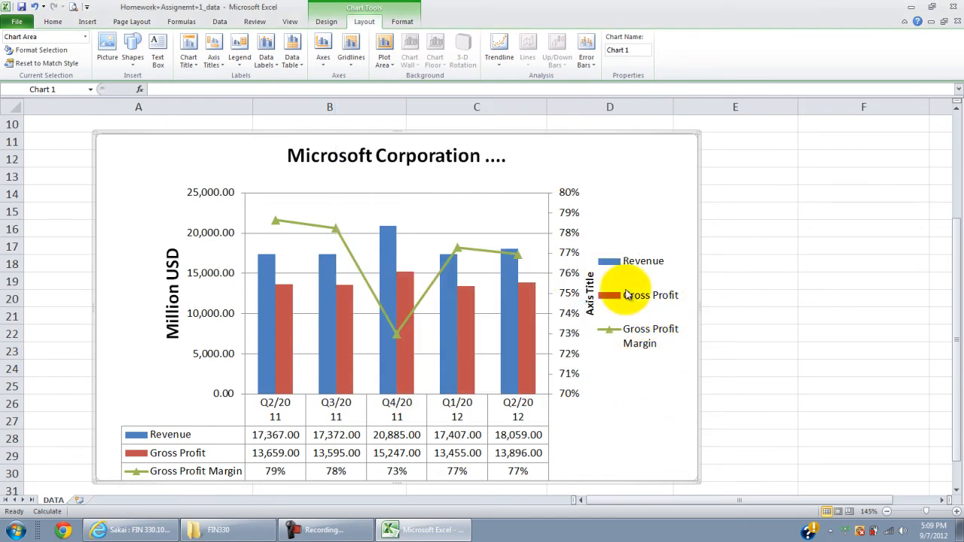
click(706, 304)
click(673, 256)
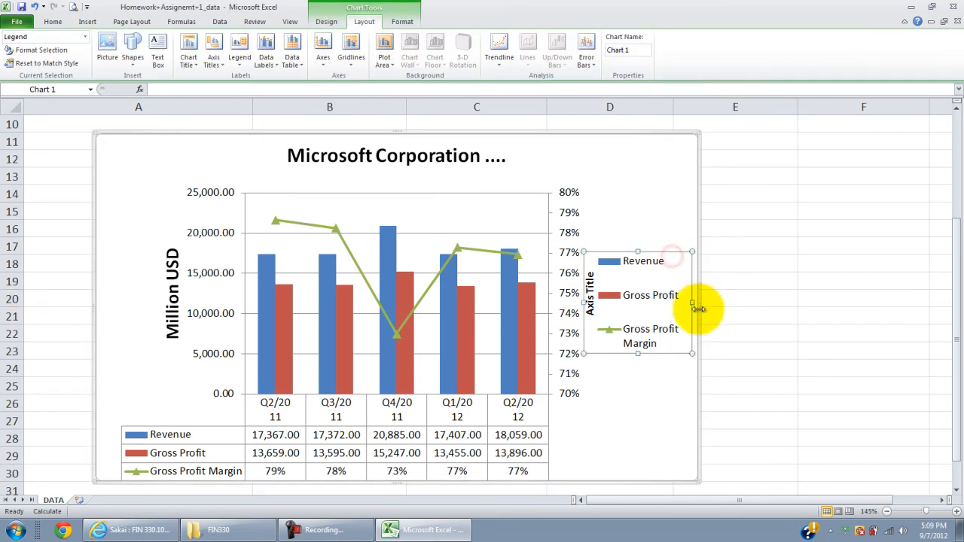
drag(714, 308, 713, 308)
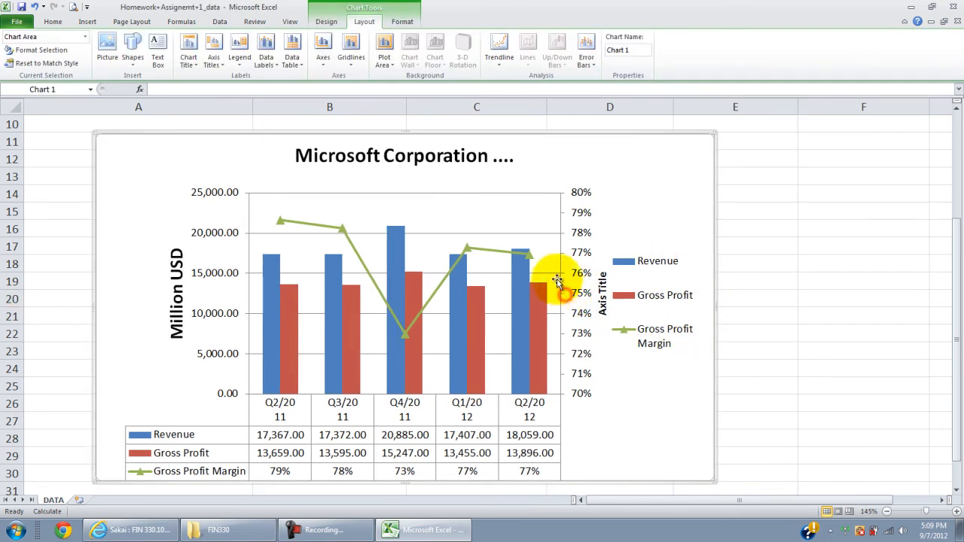
click(555, 226)
drag(560, 192, 542, 194)
Step: Change the secondary vertical axis title to "Profit Margin" and set its font size to 16
double_click(583, 290)
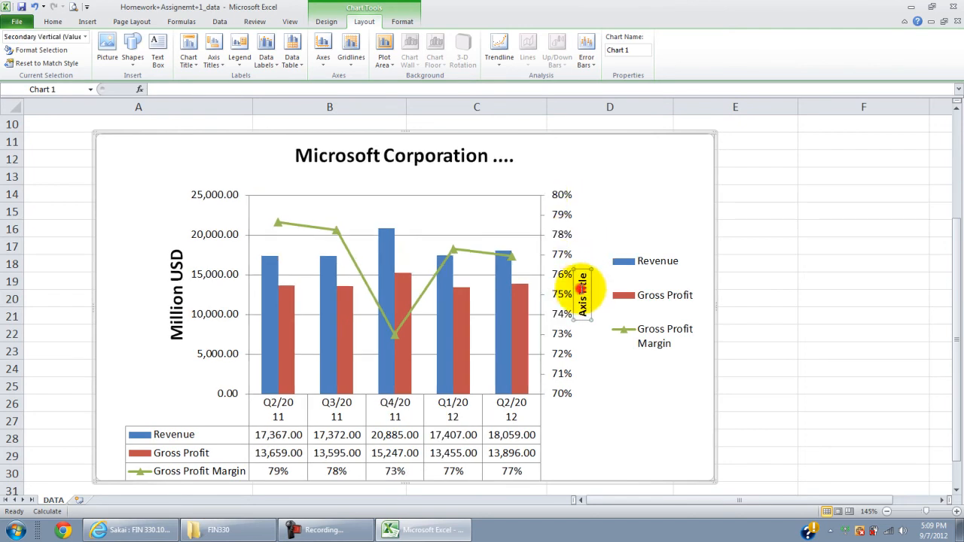
click(602, 409)
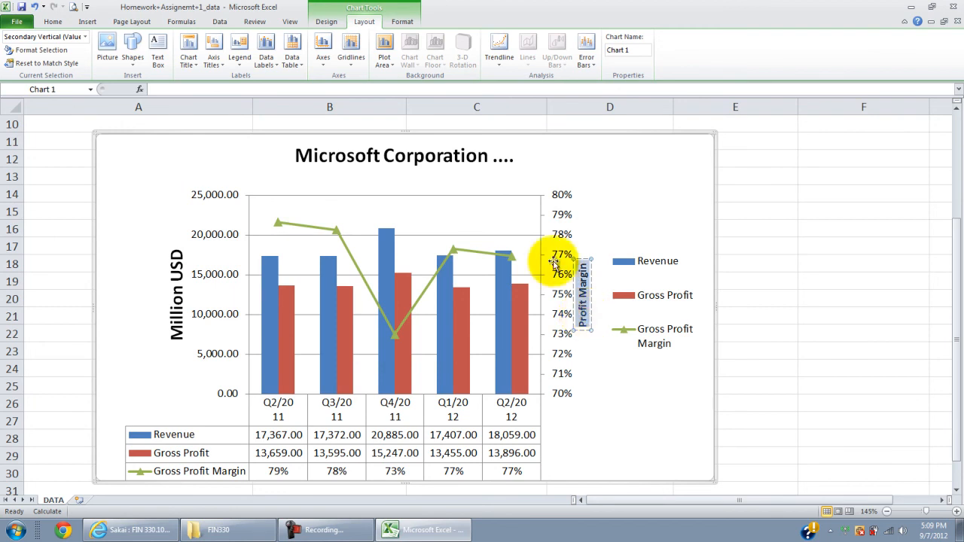
click(53, 21)
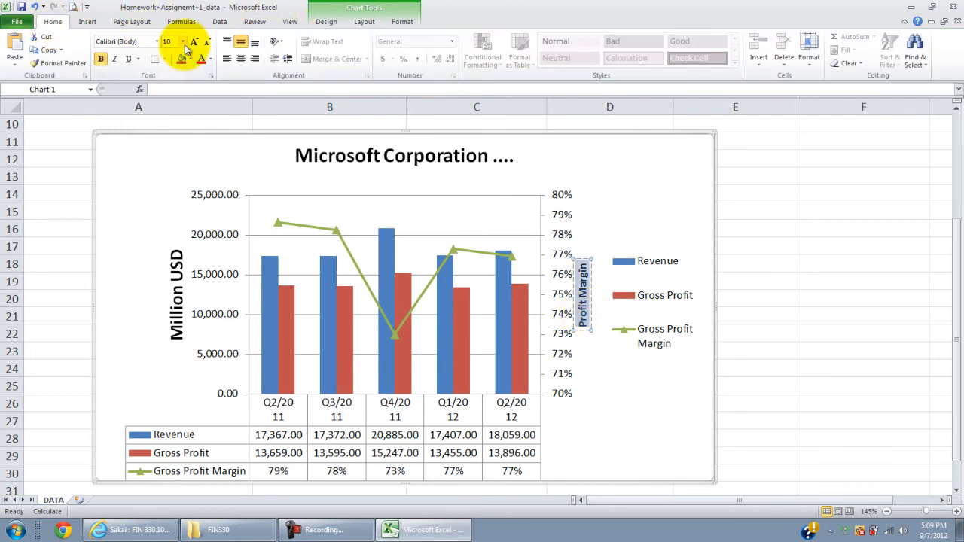
click(184, 42)
click(171, 131)
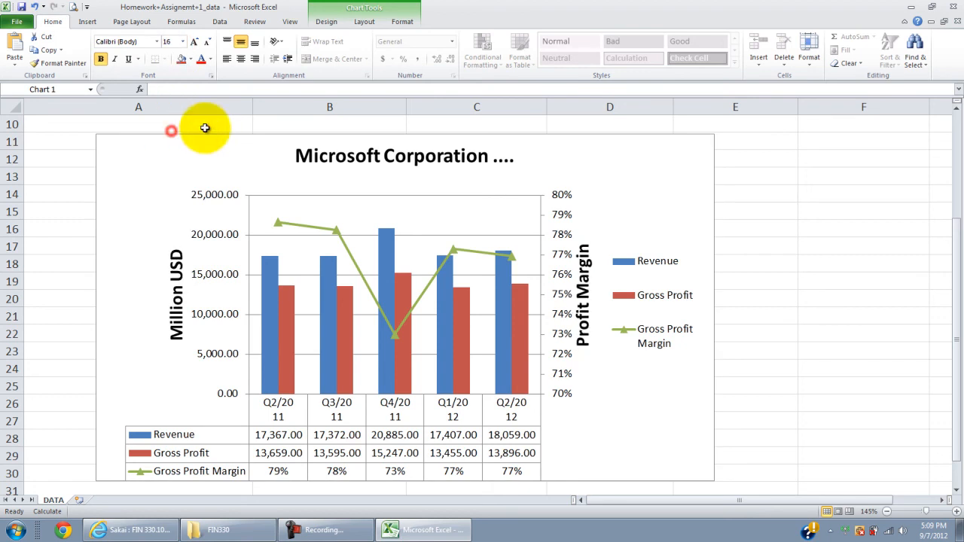
click(800, 247)
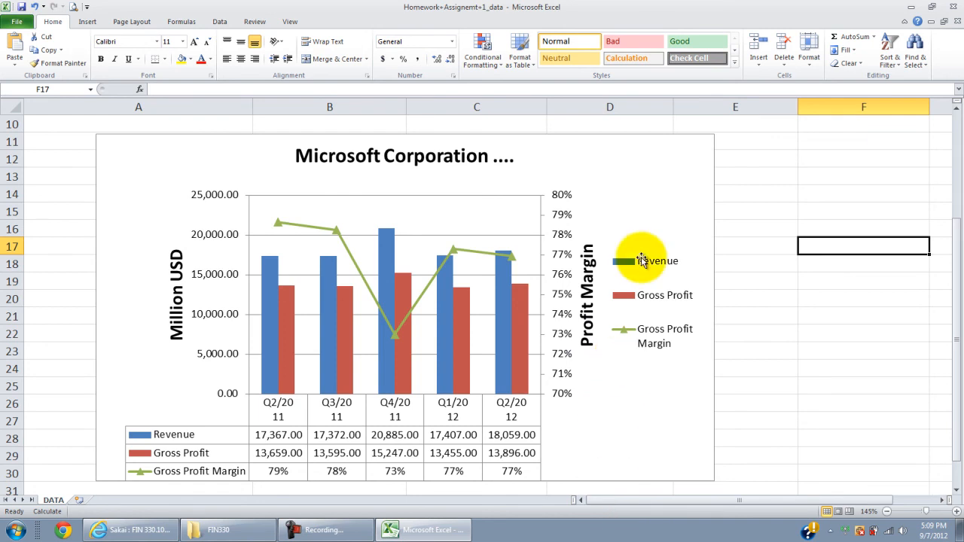
Step: Apply the light purple gradient shape style to the chart area
click(712, 164)
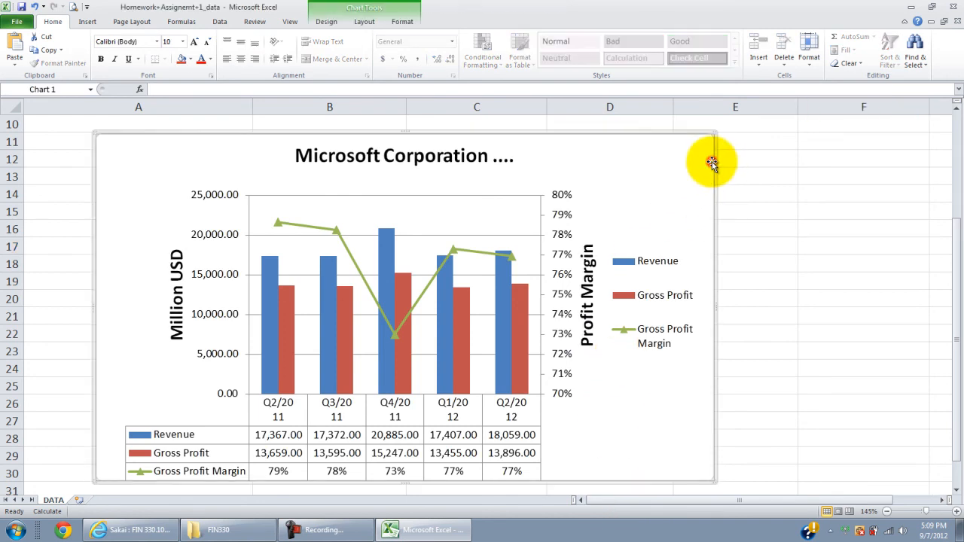
click(407, 21)
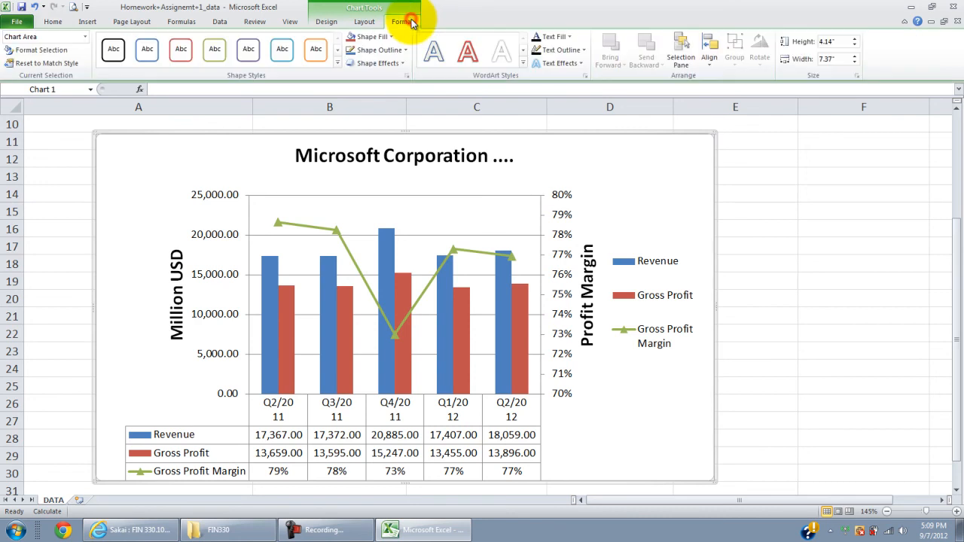
click(337, 63)
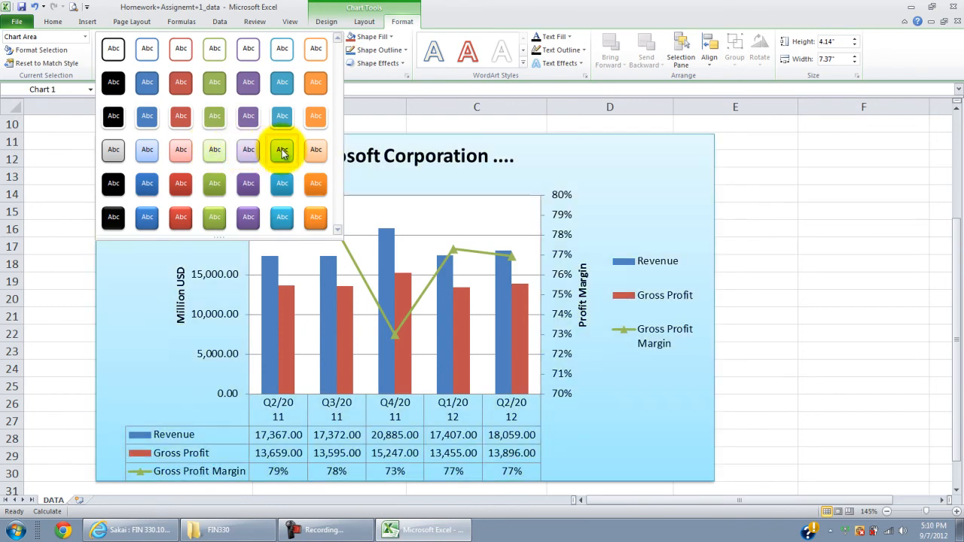
click(248, 153)
click(770, 202)
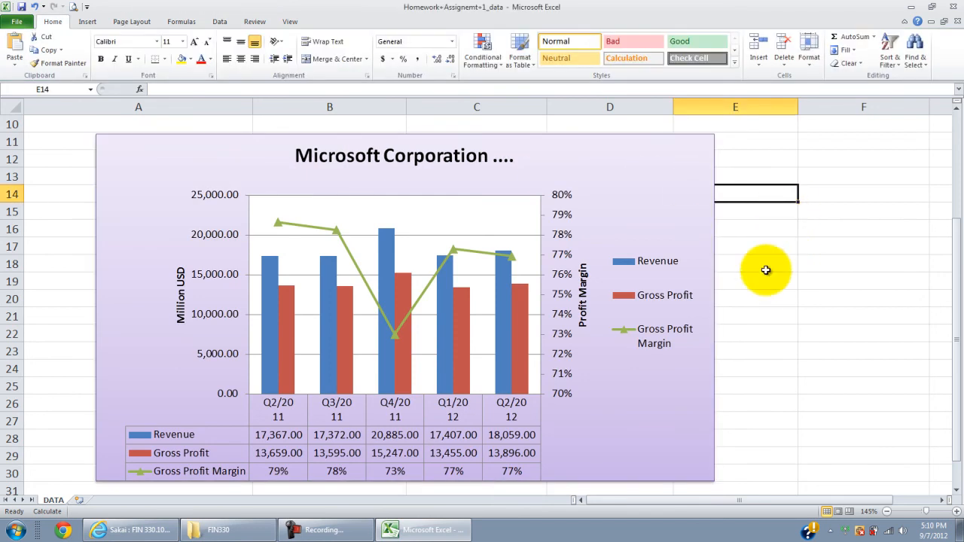
Step: Move the chart left and slightly up so it sits directly below the data table
click(680, 194)
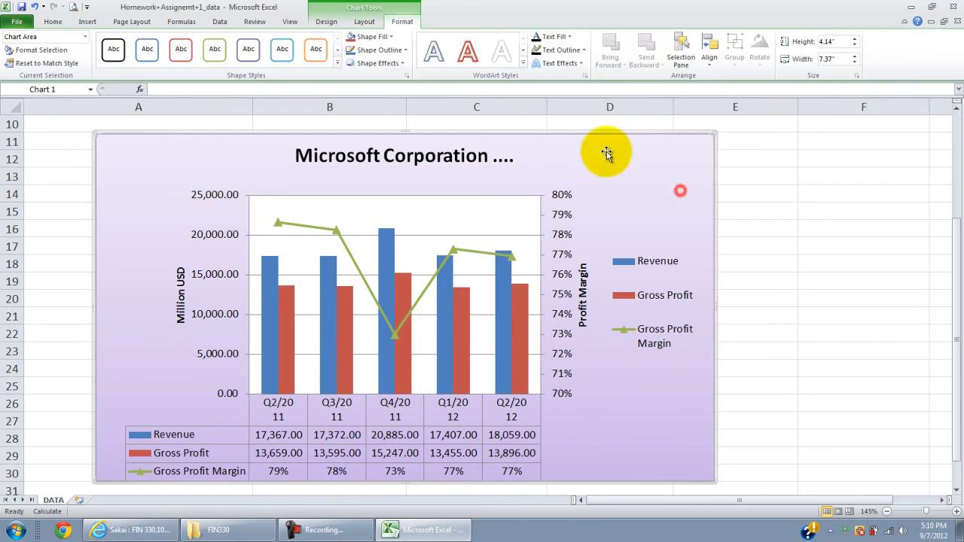
drag(585, 136, 529, 126)
scroll(521, 133, up, 3)
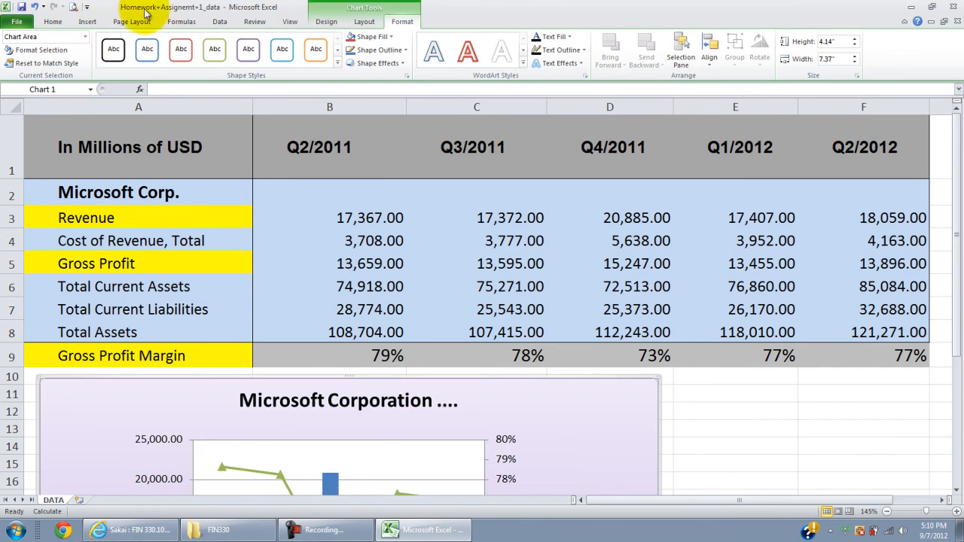
Step: Preview the printout of the chart alone and of the whole worksheet, checking each page of the sheet
click(75, 8)
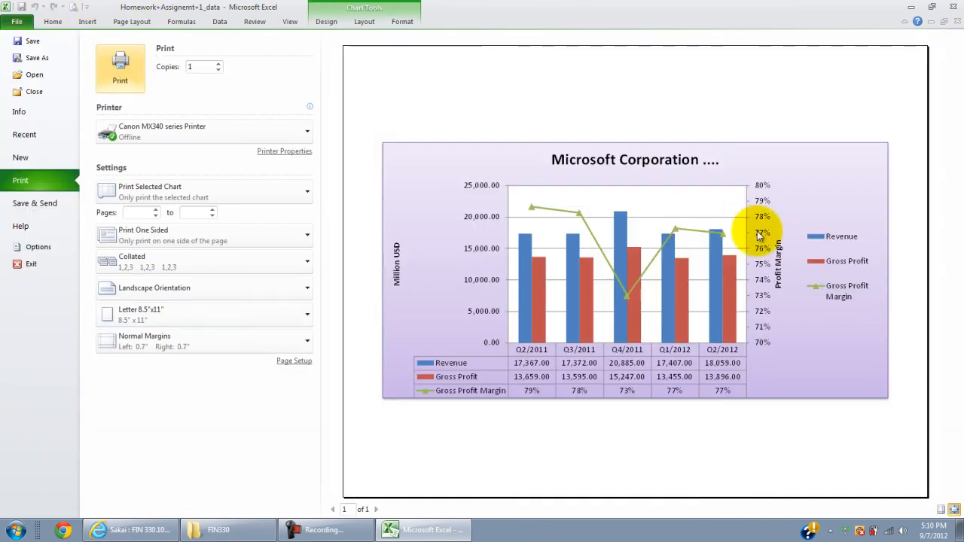
key(Escape)
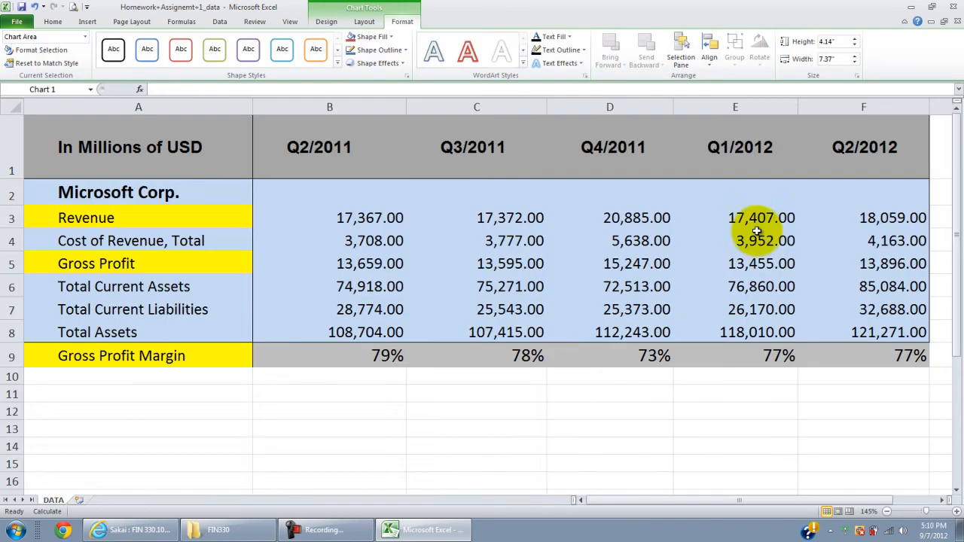
click(696, 394)
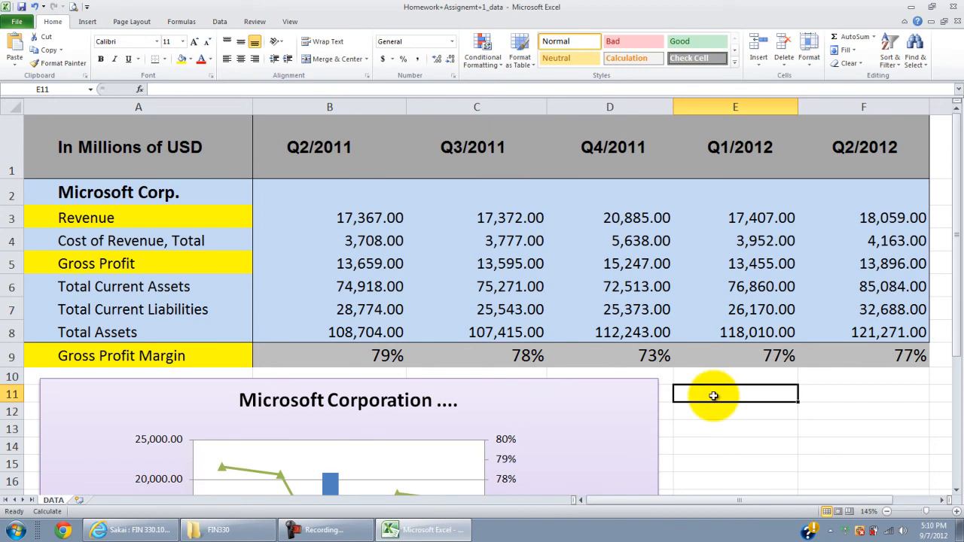
click(73, 8)
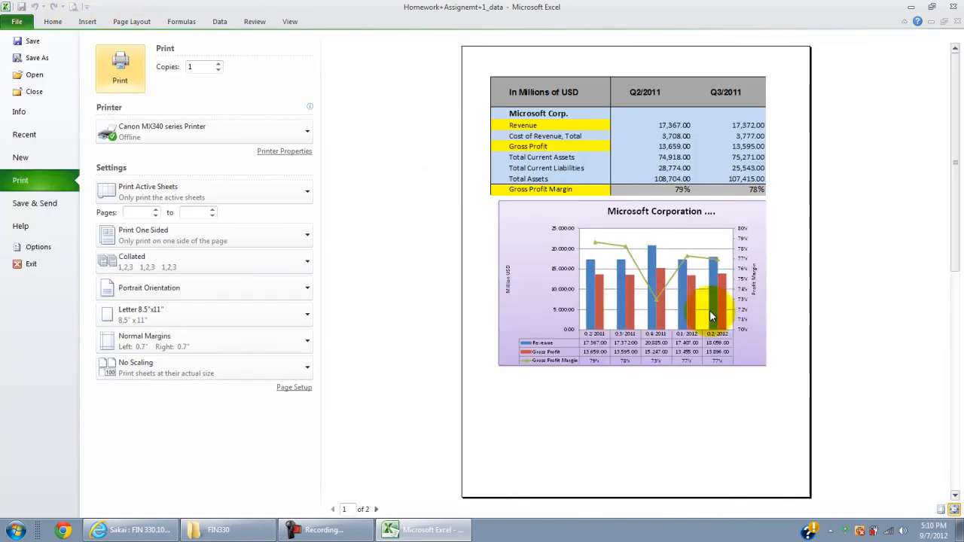
scroll(761, 338, down, 1)
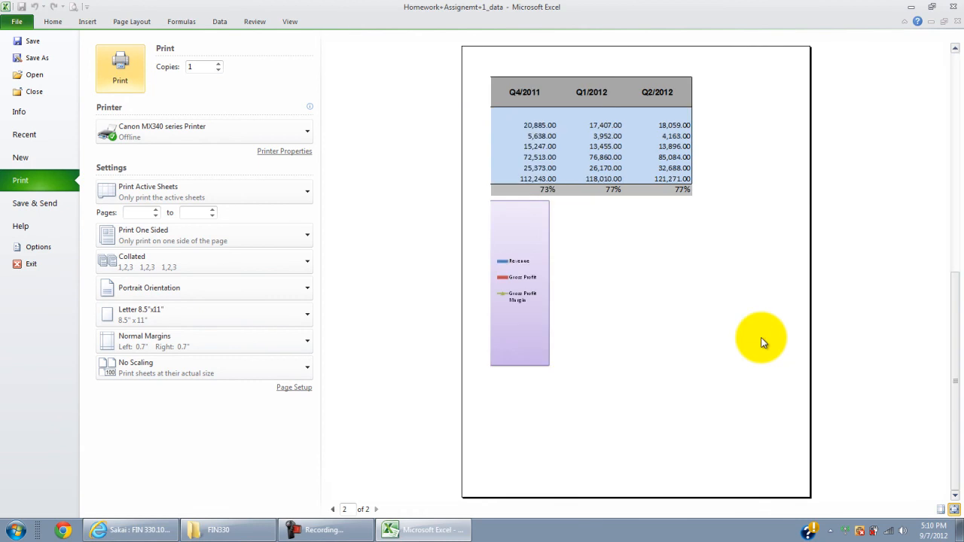
scroll(761, 343, up, 1)
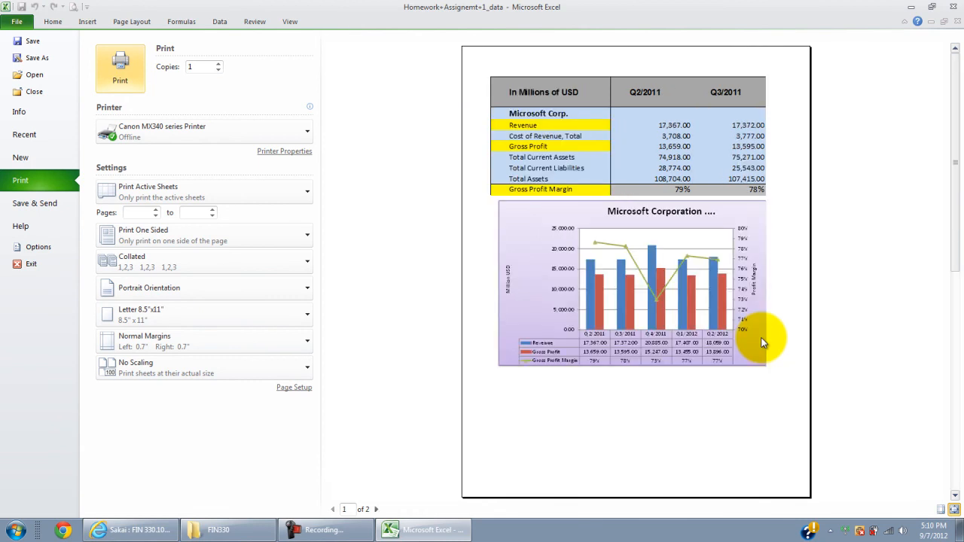
key(Escape)
Step: Select columns B through F and narrow them together to one equal width
drag(312, 106, 129, 92)
click(690, 108)
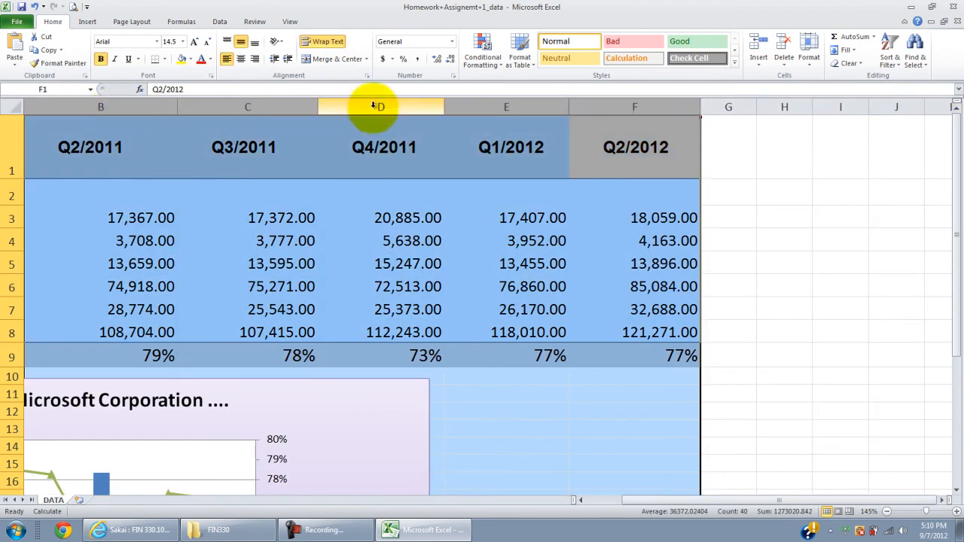
mouse_move(691, 106)
mouse_down()
mouse_move(682, 105)
mouse_move(687, 119)
mouse_up()
drag(615, 107, 620, 107)
drag(754, 503, 608, 502)
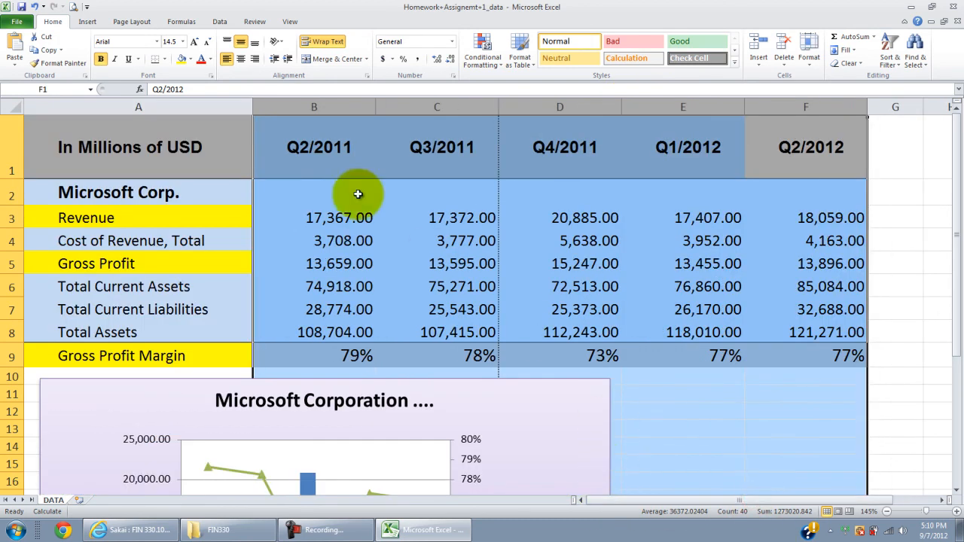
Step: Narrow column A to just fit its row labels and reduce columns B through F equally once more
click(231, 101)
drag(251, 105, 218, 110)
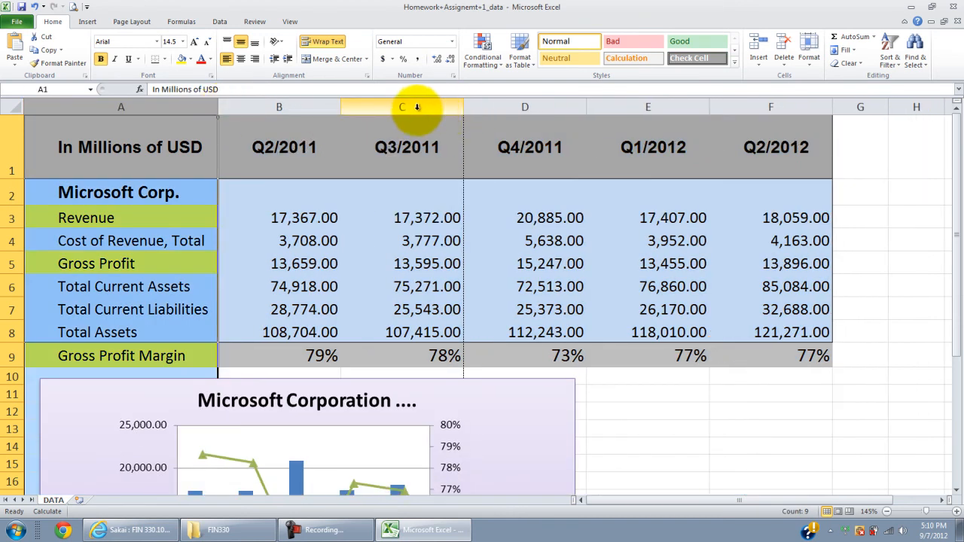
drag(295, 107, 816, 107)
scroll(537, 271, down, 2)
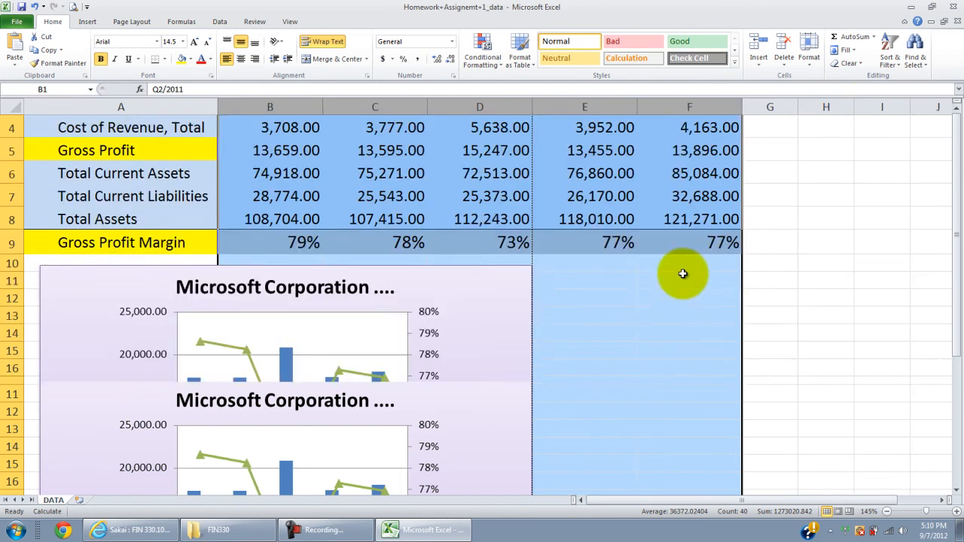
Step: Reposition the chart slightly left so its right edge lies just inside the page break after column D
click(456, 322)
click(668, 302)
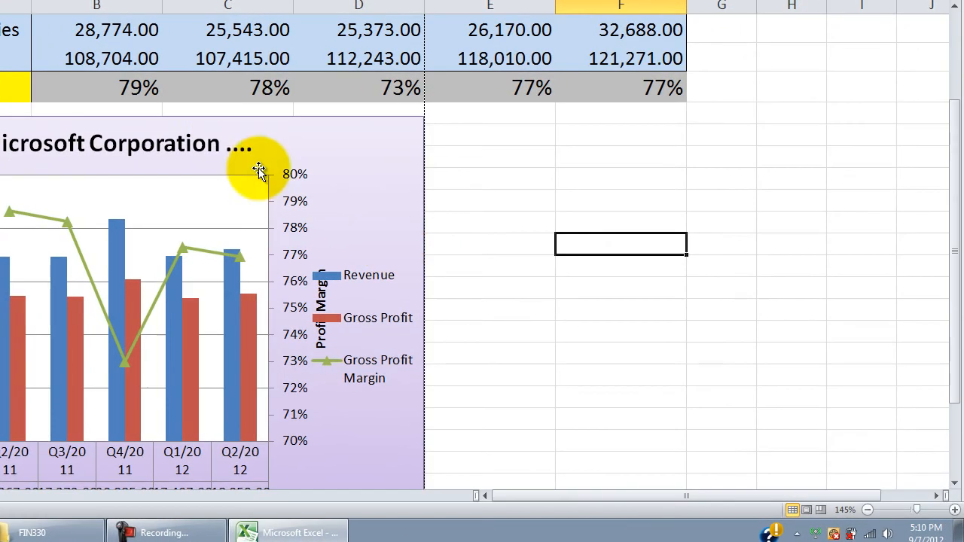
click(233, 133)
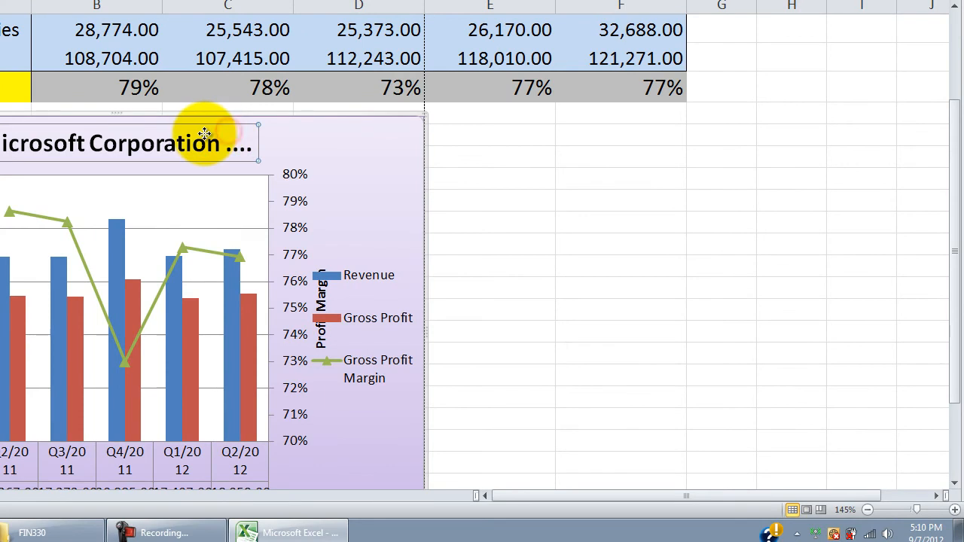
click(322, 132)
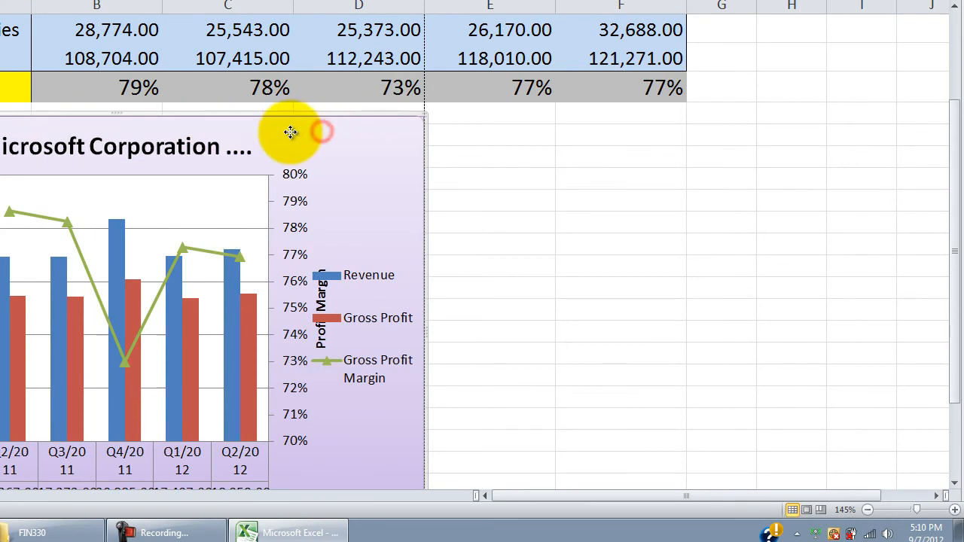
drag(320, 132, 299, 132)
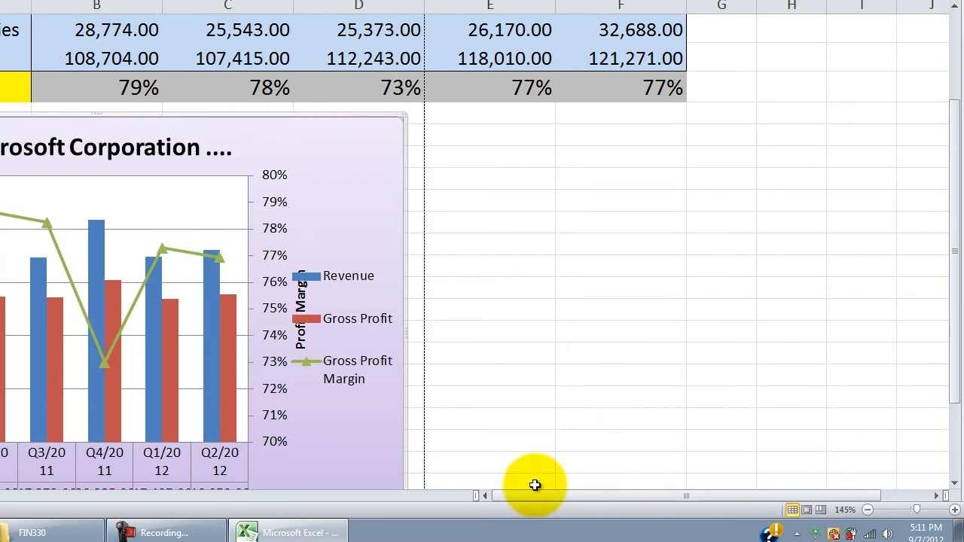
drag(356, 147, 381, 151)
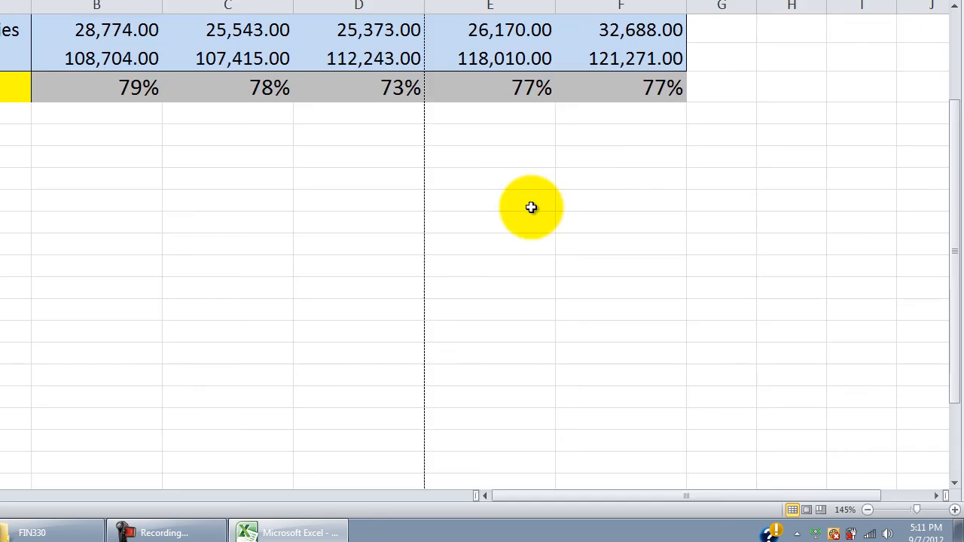
Step: Preview the whole worksheet's printout with the chart deselected and review the preset page margins
click(492, 136)
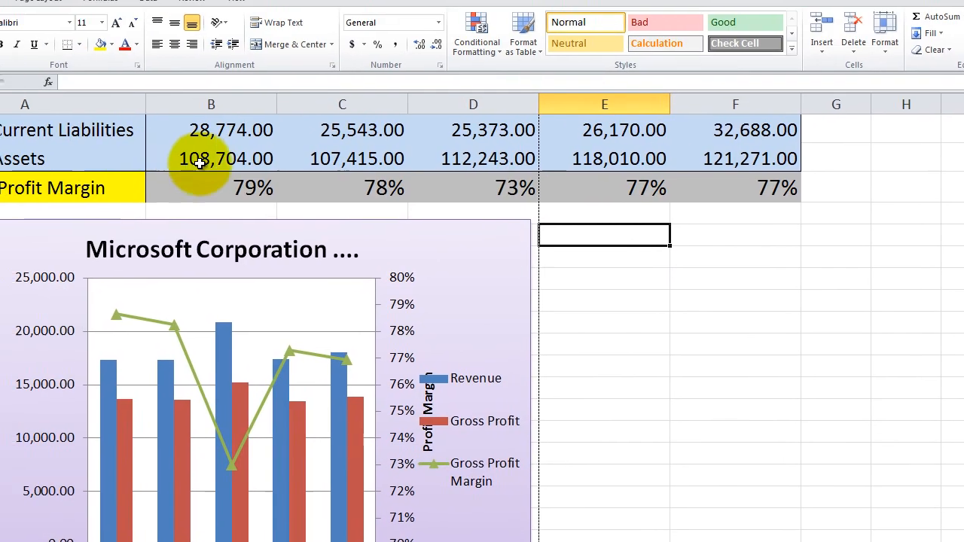
click(267, 238)
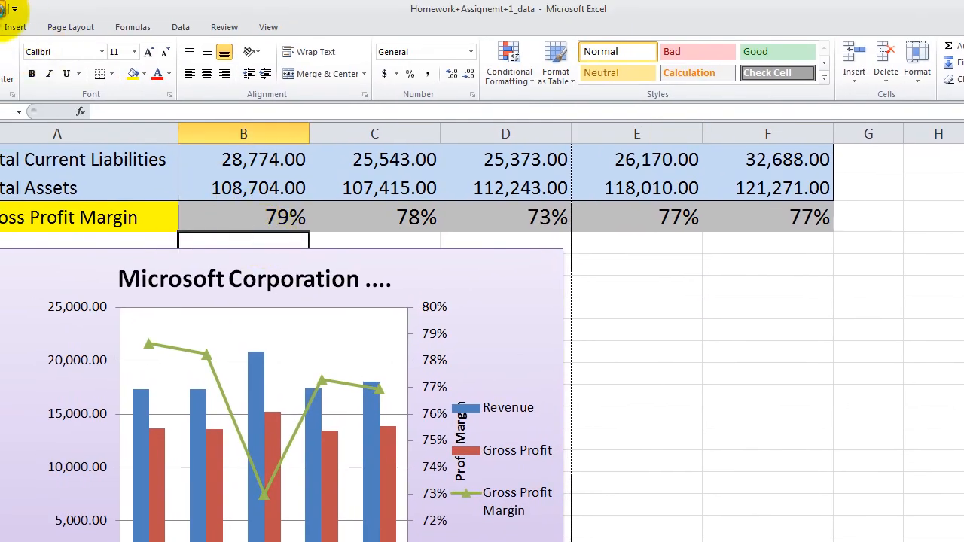
click(2, 9)
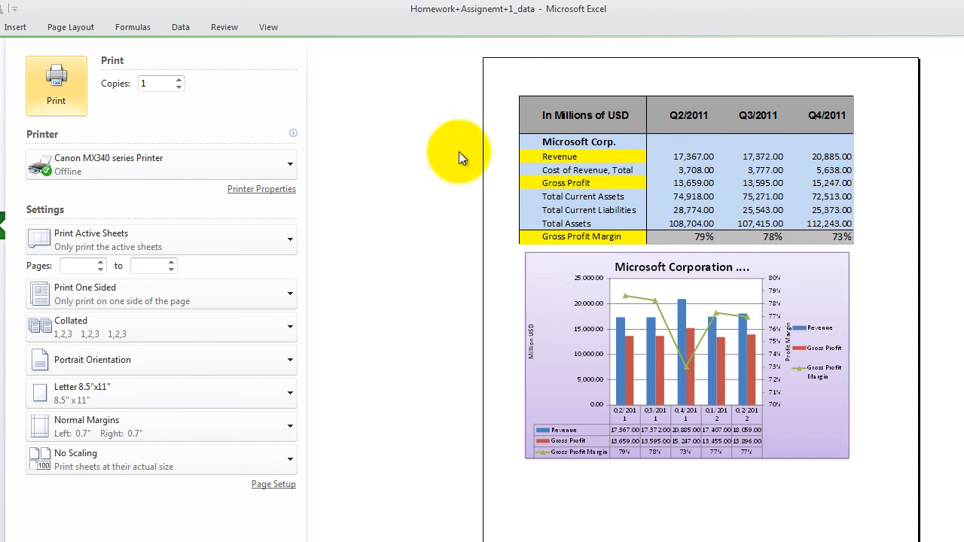
key(Escape)
click(85, 32)
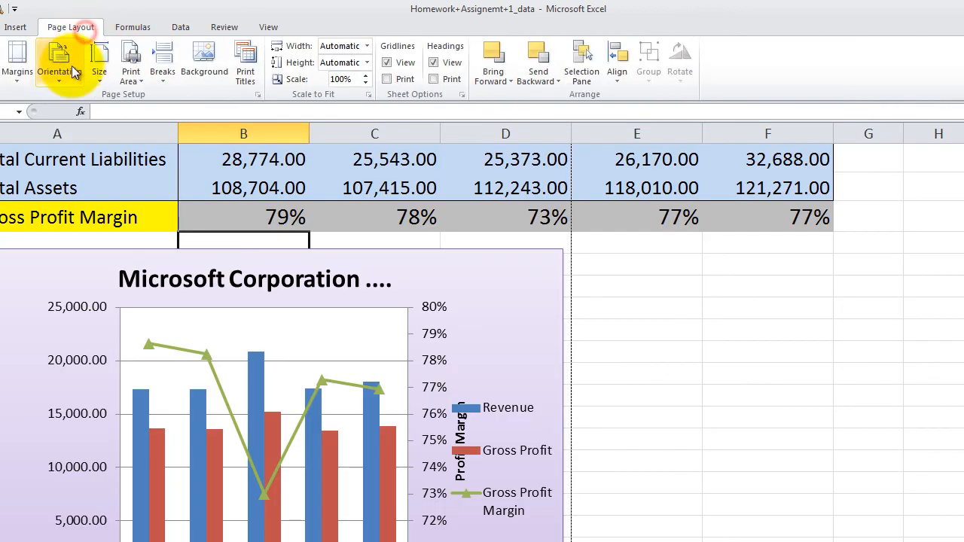
click(28, 77)
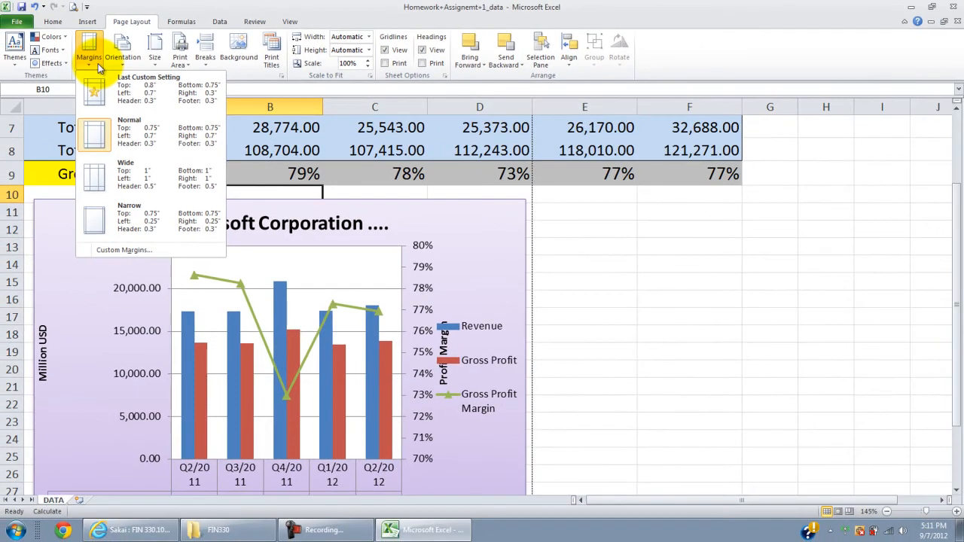
click(353, 139)
click(596, 251)
Step: Widen the chart by extending its left side to the left edge of column A
scroll(410, 467, down, 2)
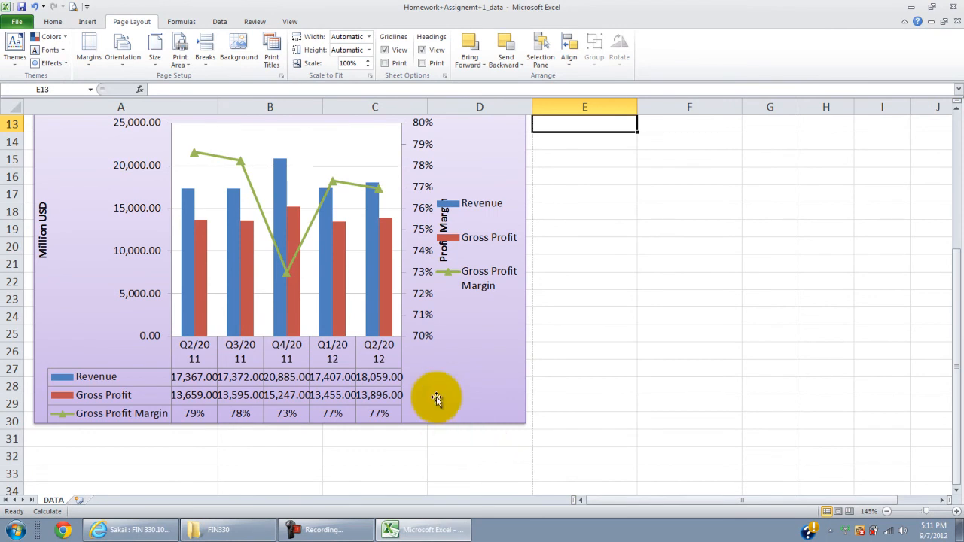
click(415, 360)
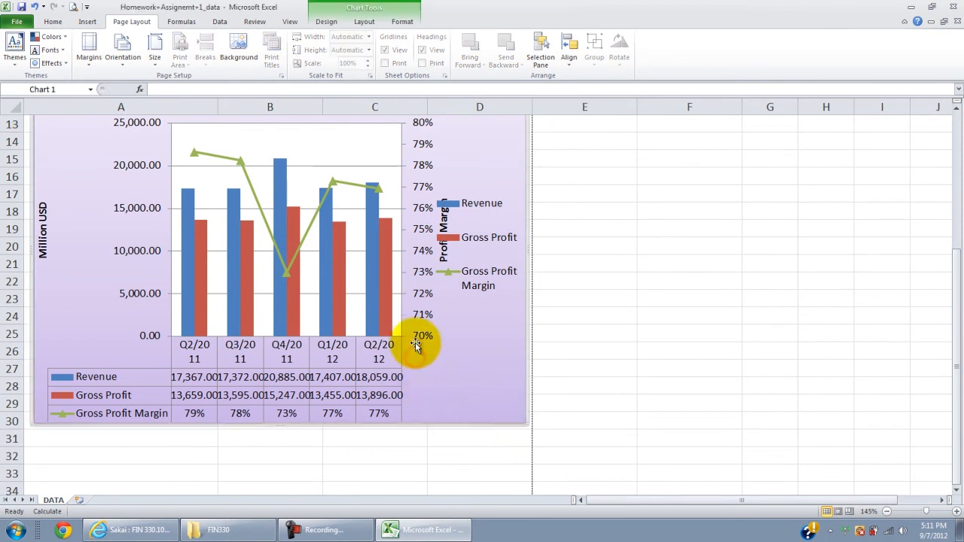
click(416, 334)
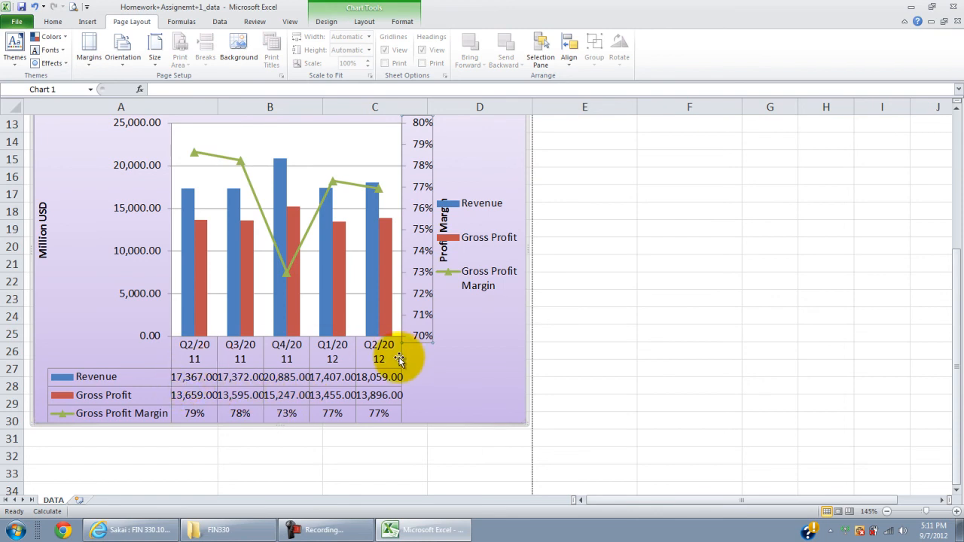
scroll(397, 358, up, 1)
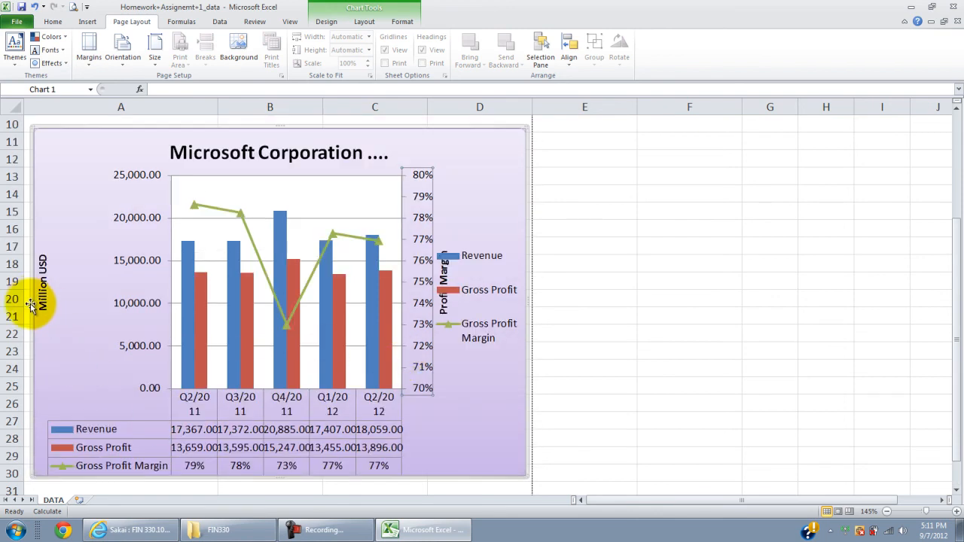
drag(34, 304, 25, 304)
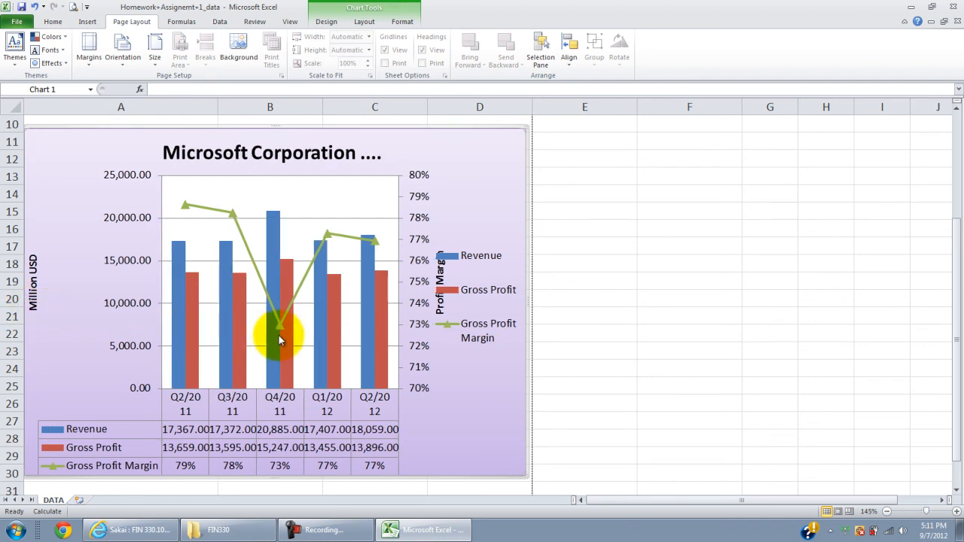
click(467, 296)
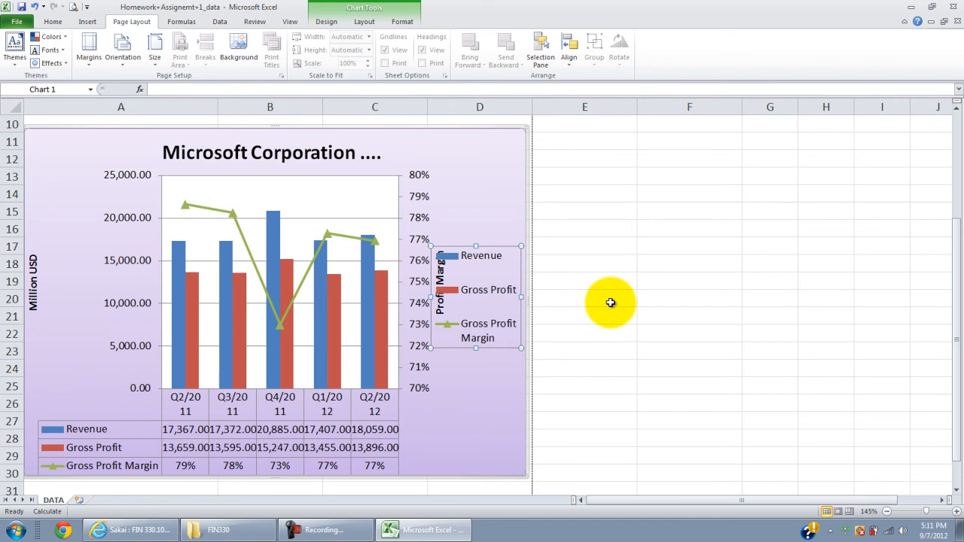
click(610, 302)
scroll(608, 307, up, 3)
scroll(607, 308, down, 3)
scroll(606, 309, down, 2)
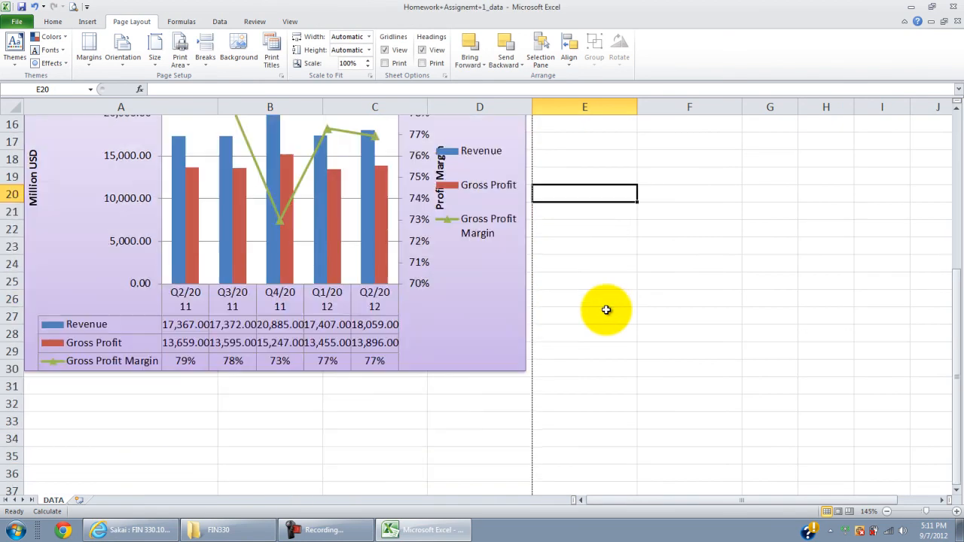
click(403, 401)
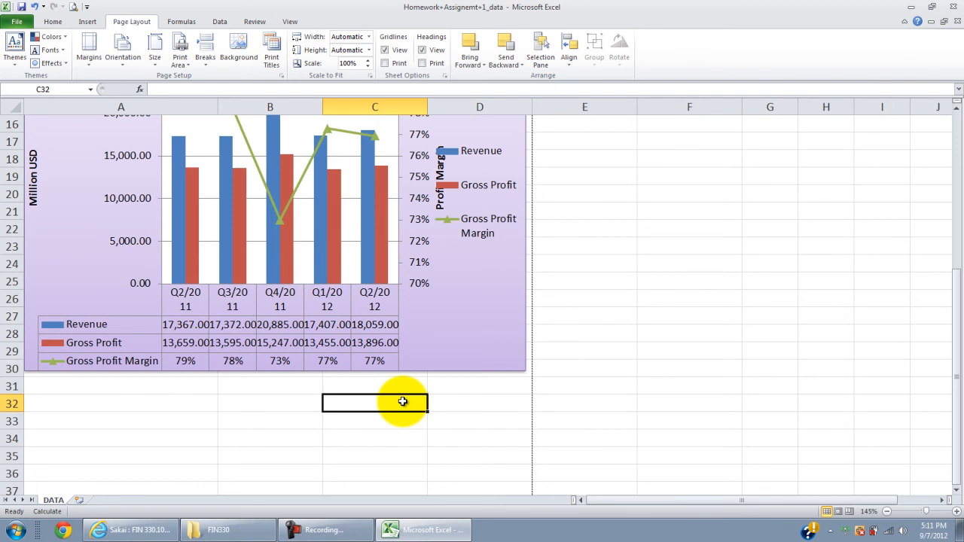
scroll(399, 396, up, 5)
click(467, 305)
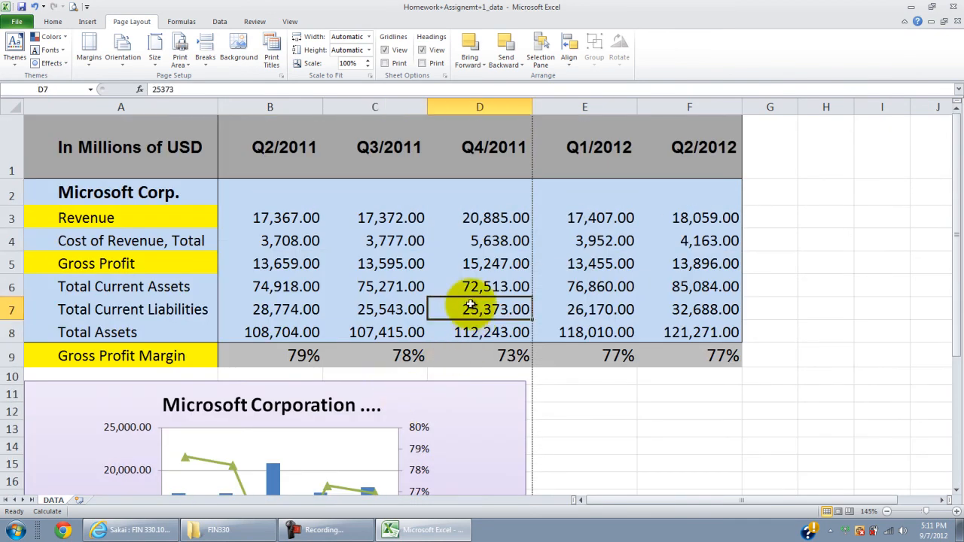
click(345, 530)
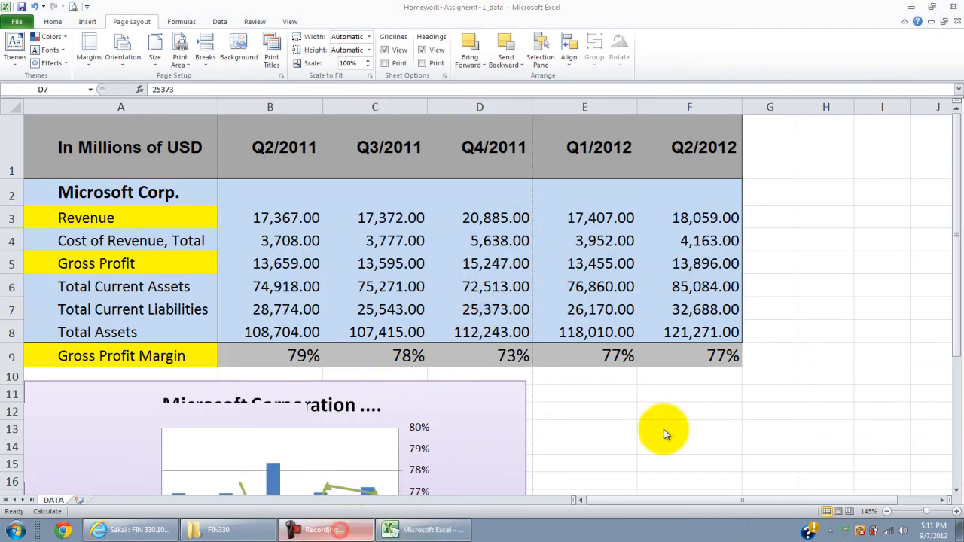